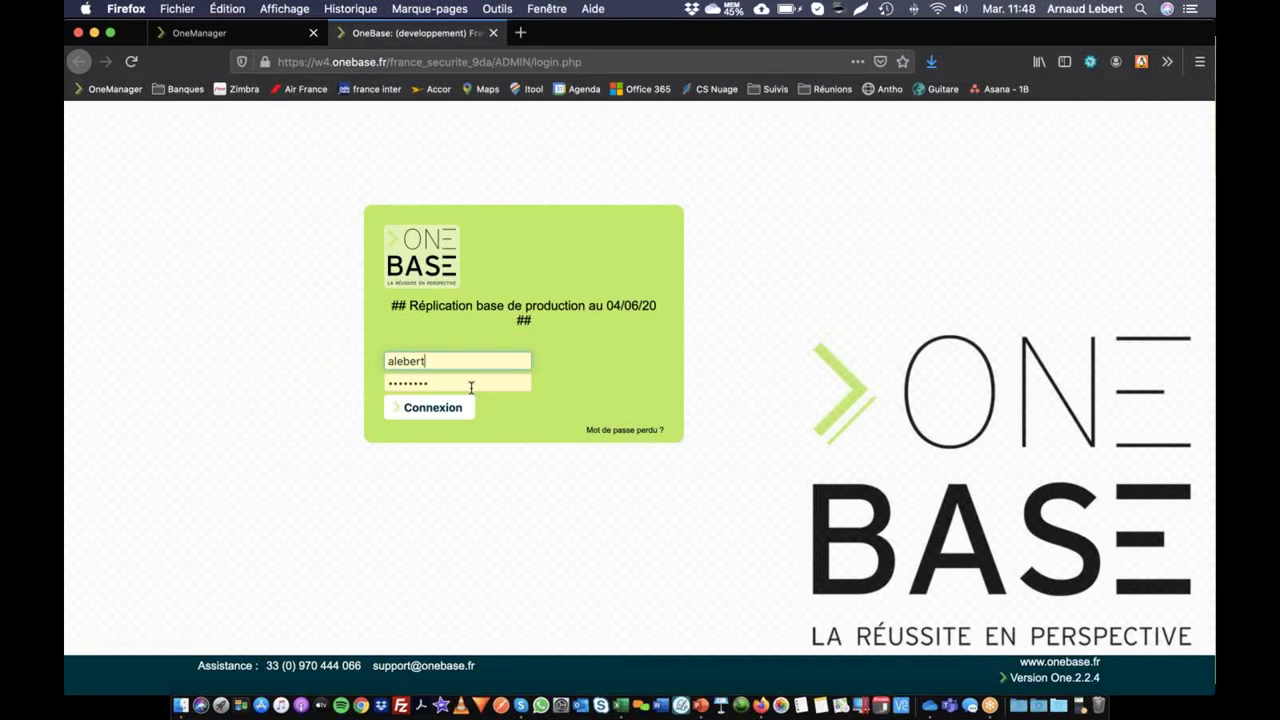
Step: Log in with the prefilled credentials and open the article characteristics list in the base settings
click(436, 410)
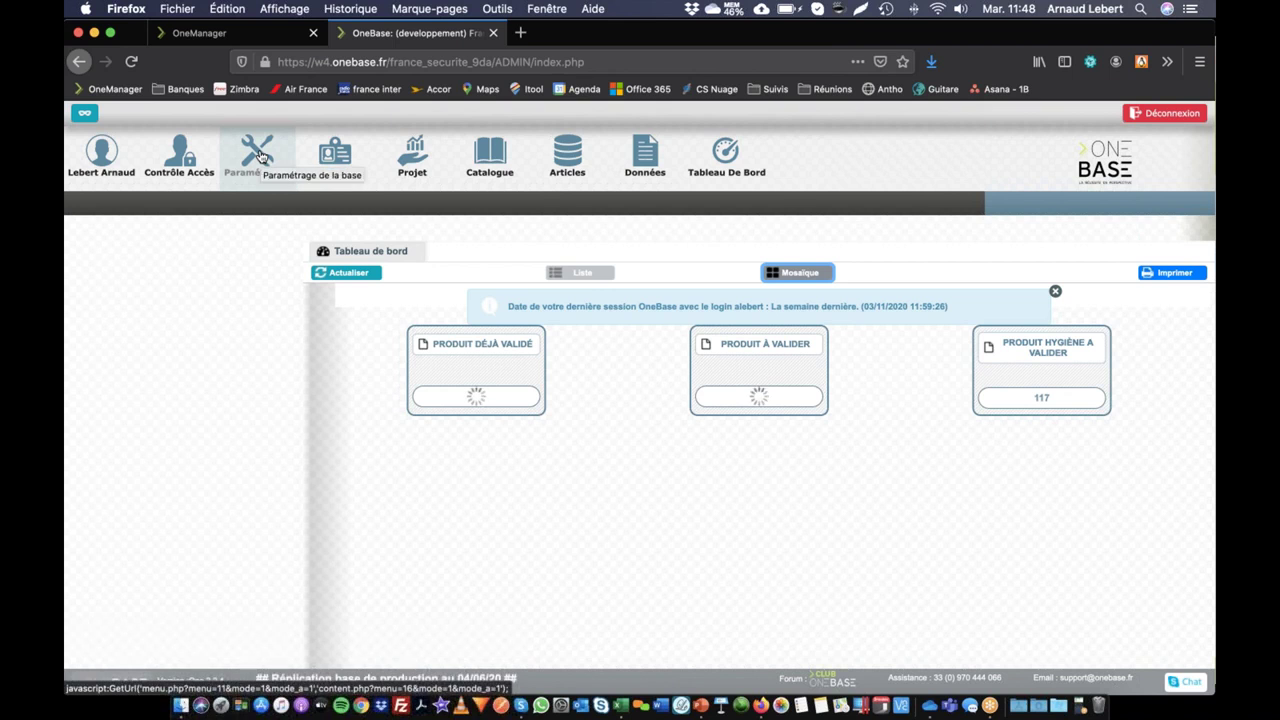
click(260, 155)
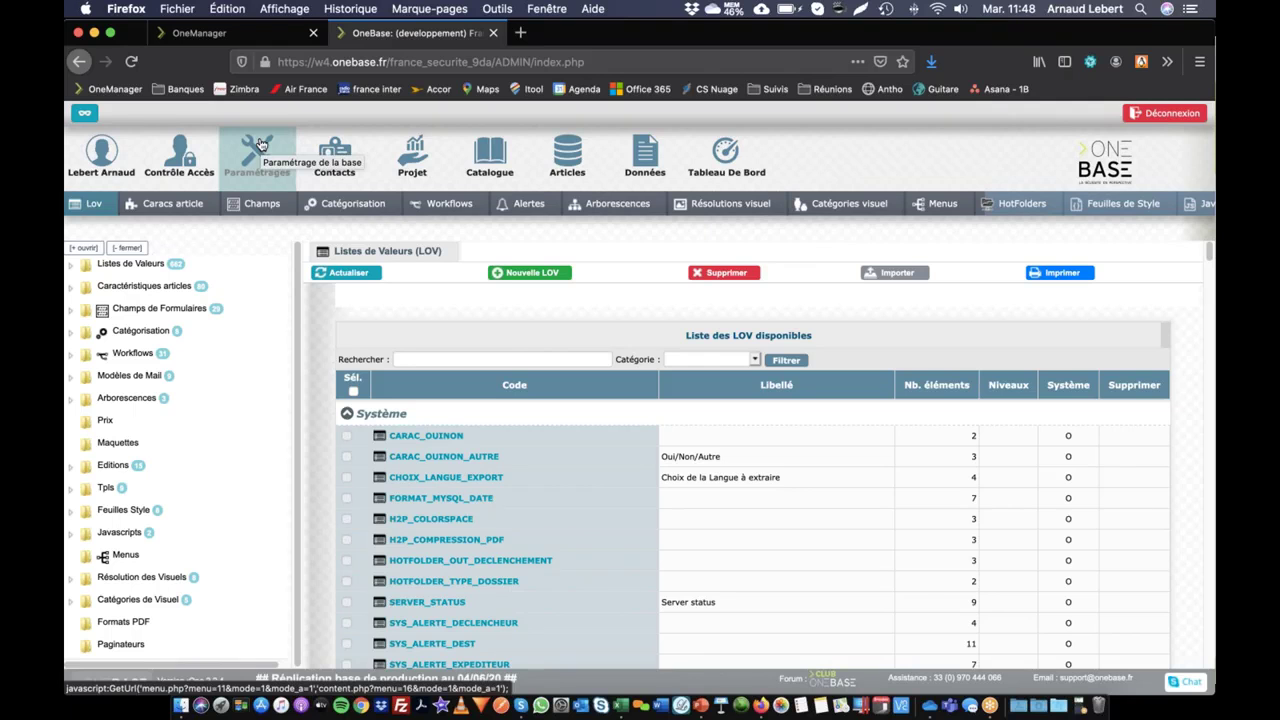
click(177, 209)
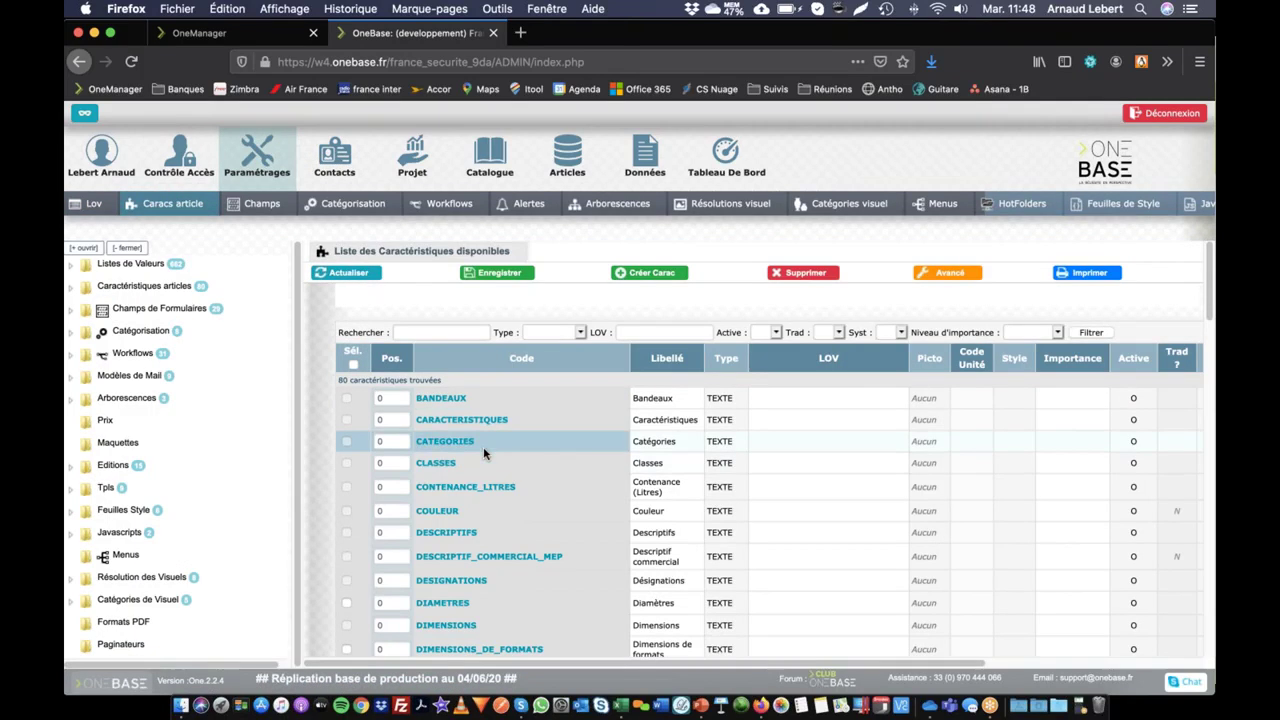
Step: Find the LONGEUR characteristic in the article characteristics list and open its definition
scroll(484, 454, down, 10)
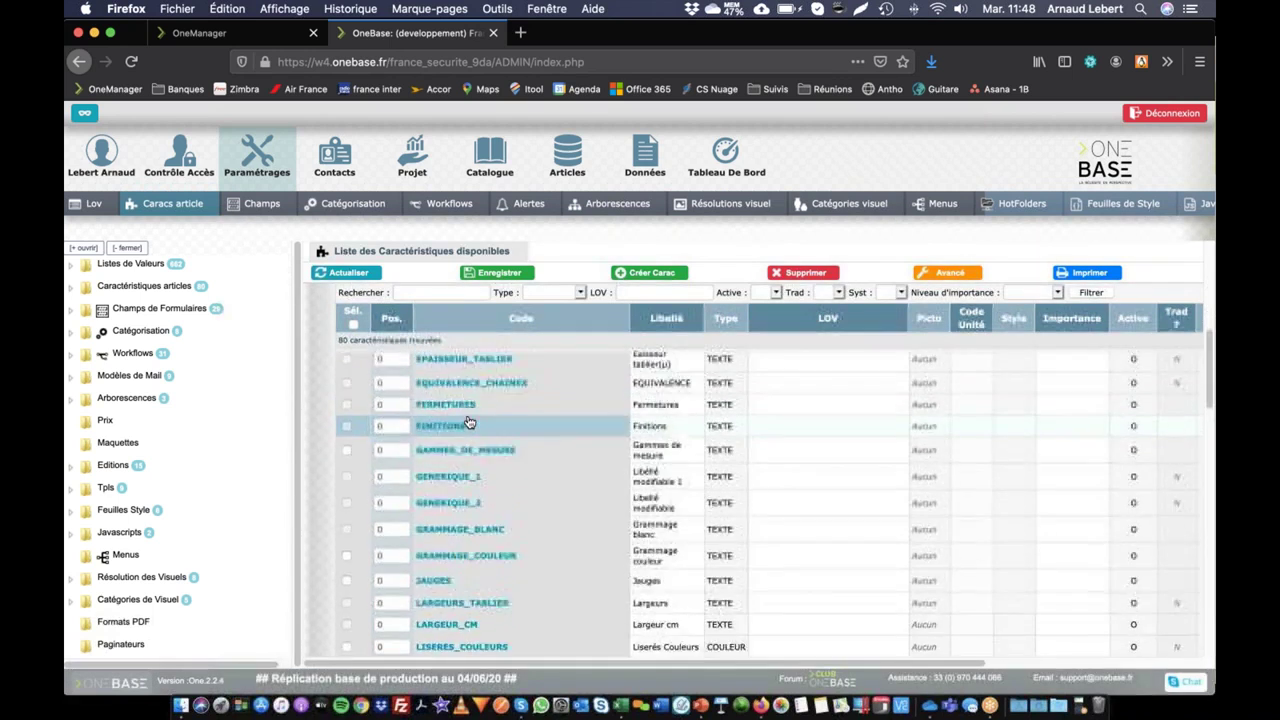
scroll(469, 425, down, 10)
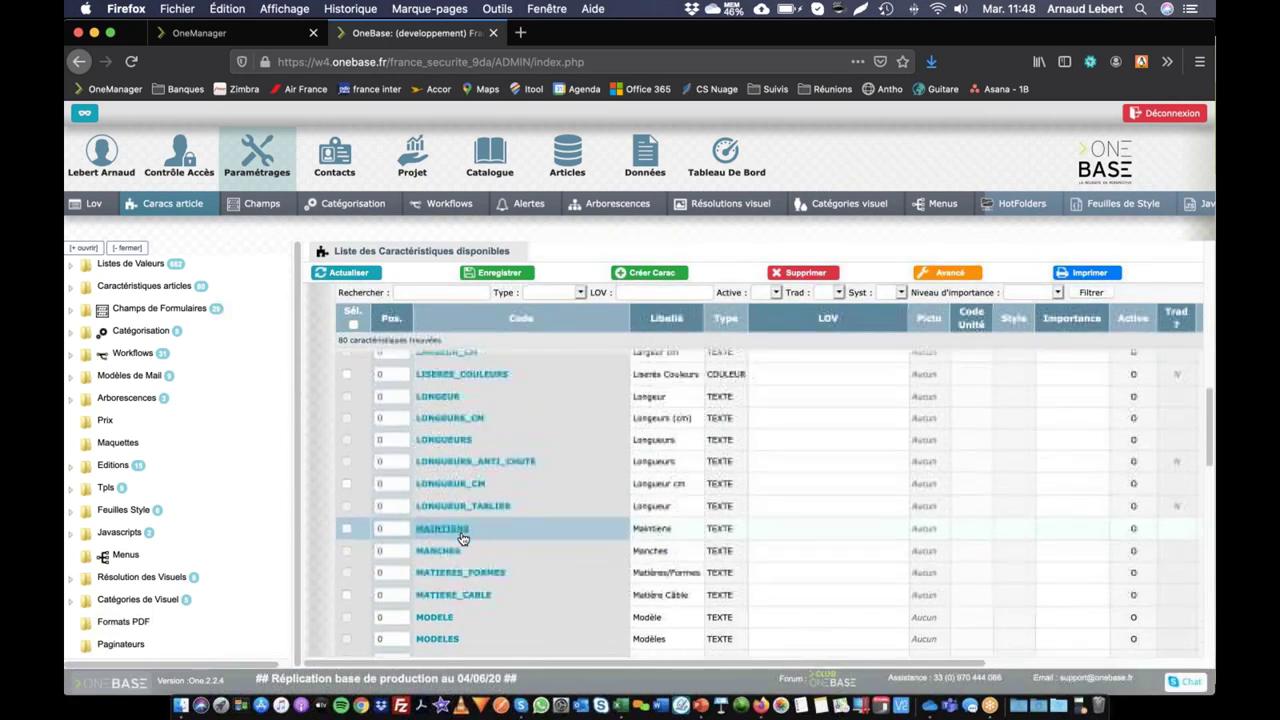
scroll(463, 538, up, 1)
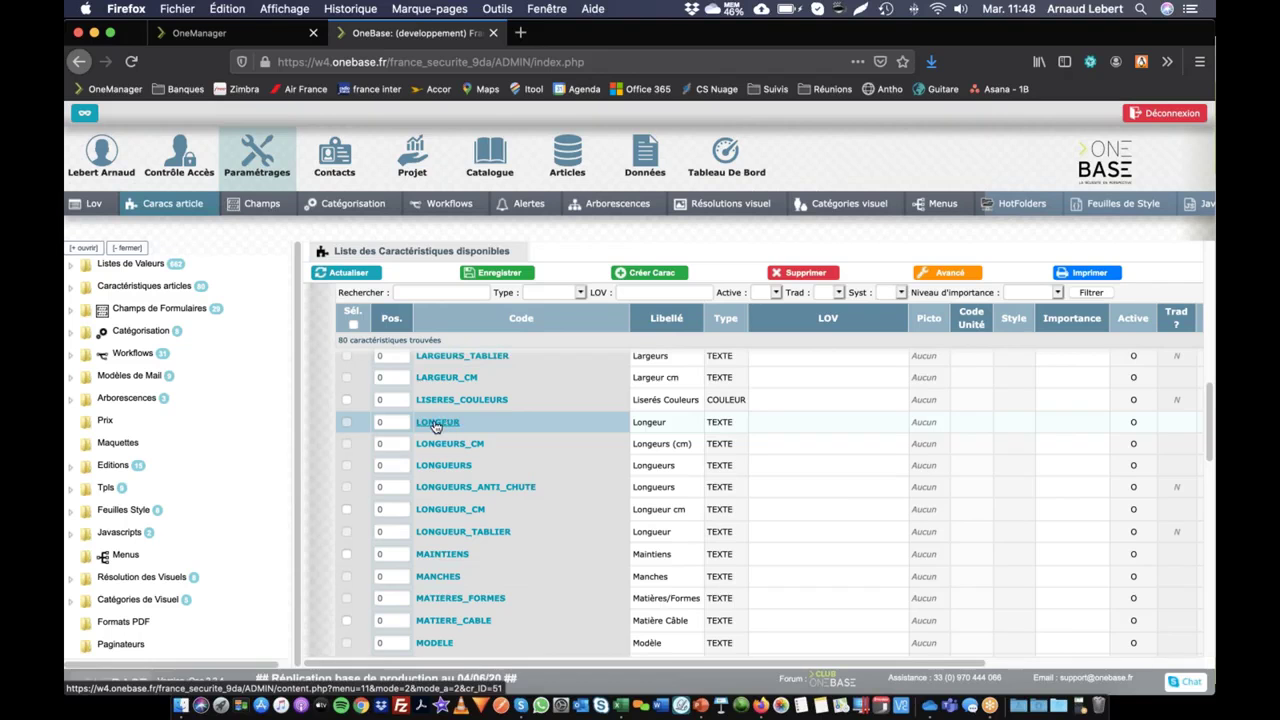
click(435, 424)
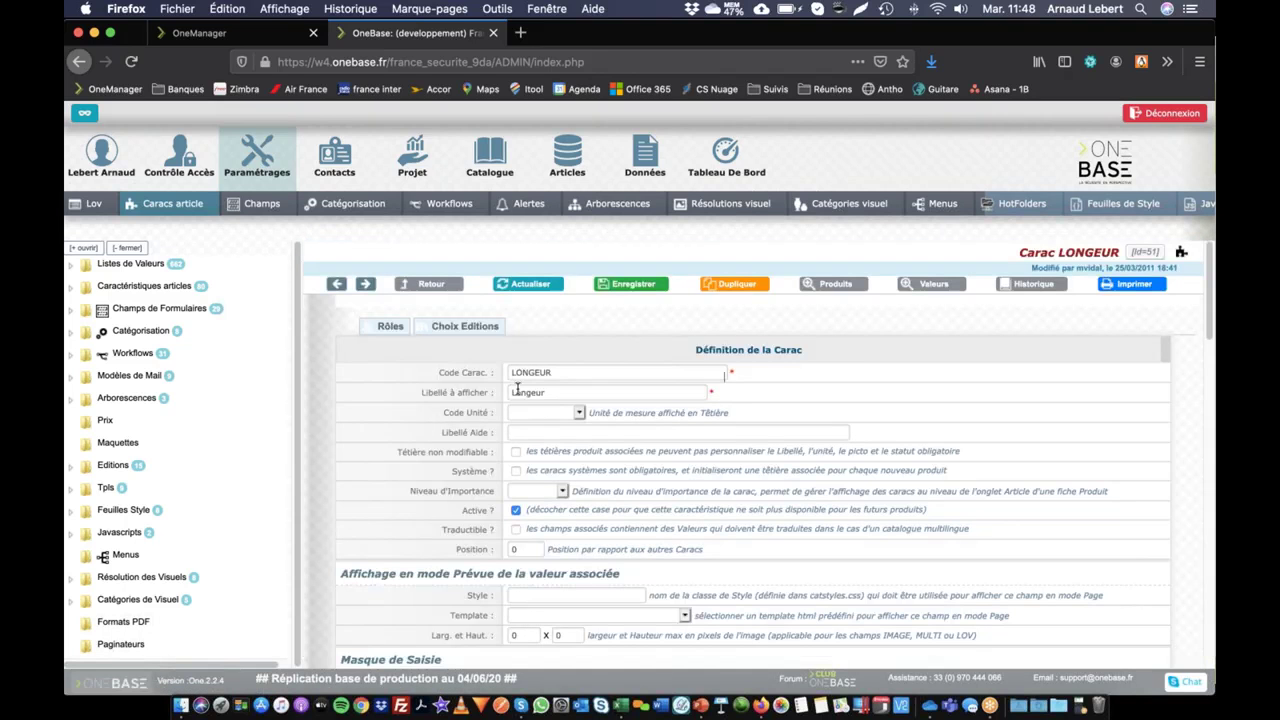
Step: Examine the LONGEUR definition's display label, the available measurement units and the importance level options
drag(510, 392, 585, 391)
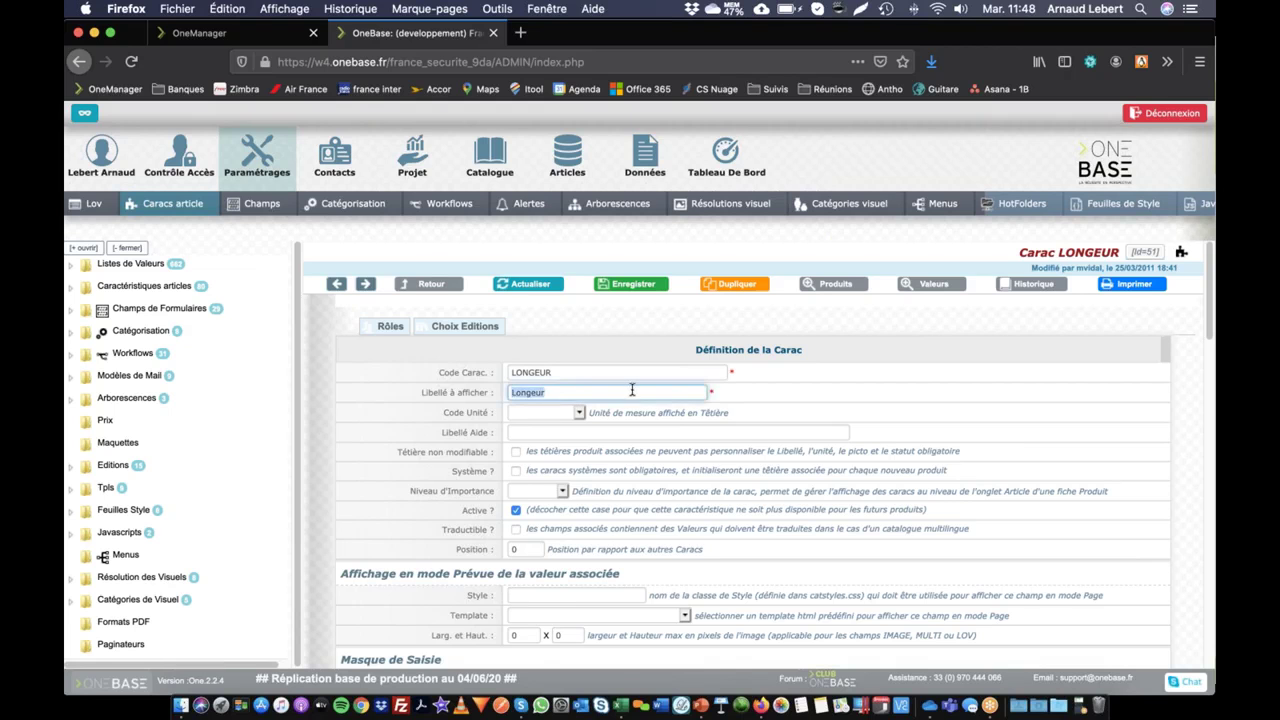
scroll(630, 390, down, 1)
click(527, 366)
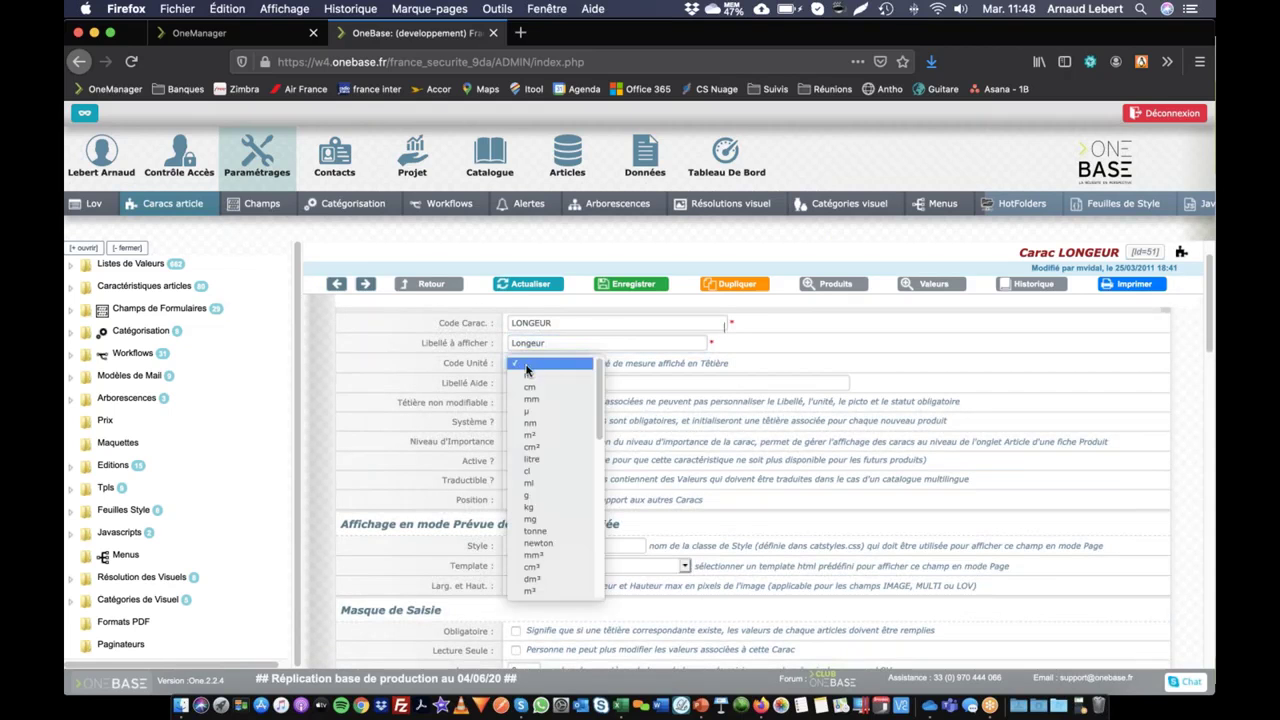
click(657, 366)
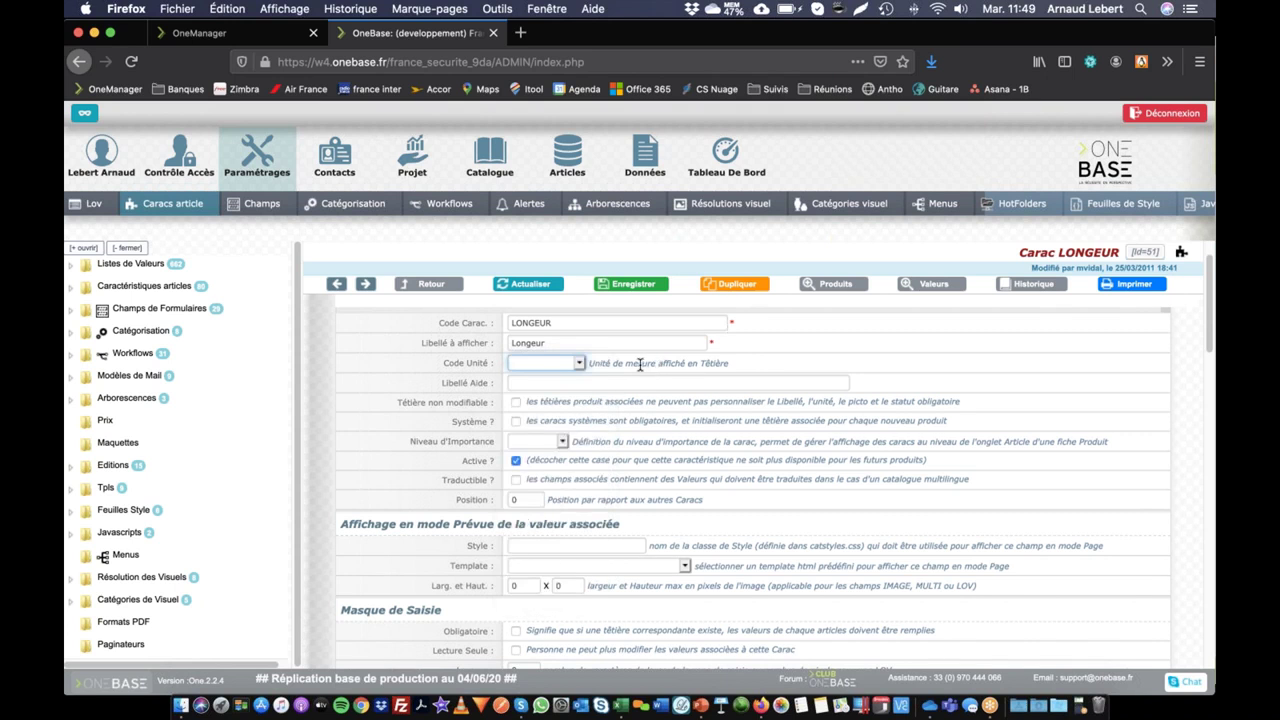
scroll(640, 366, down, 1)
scroll(522, 430, down, 1)
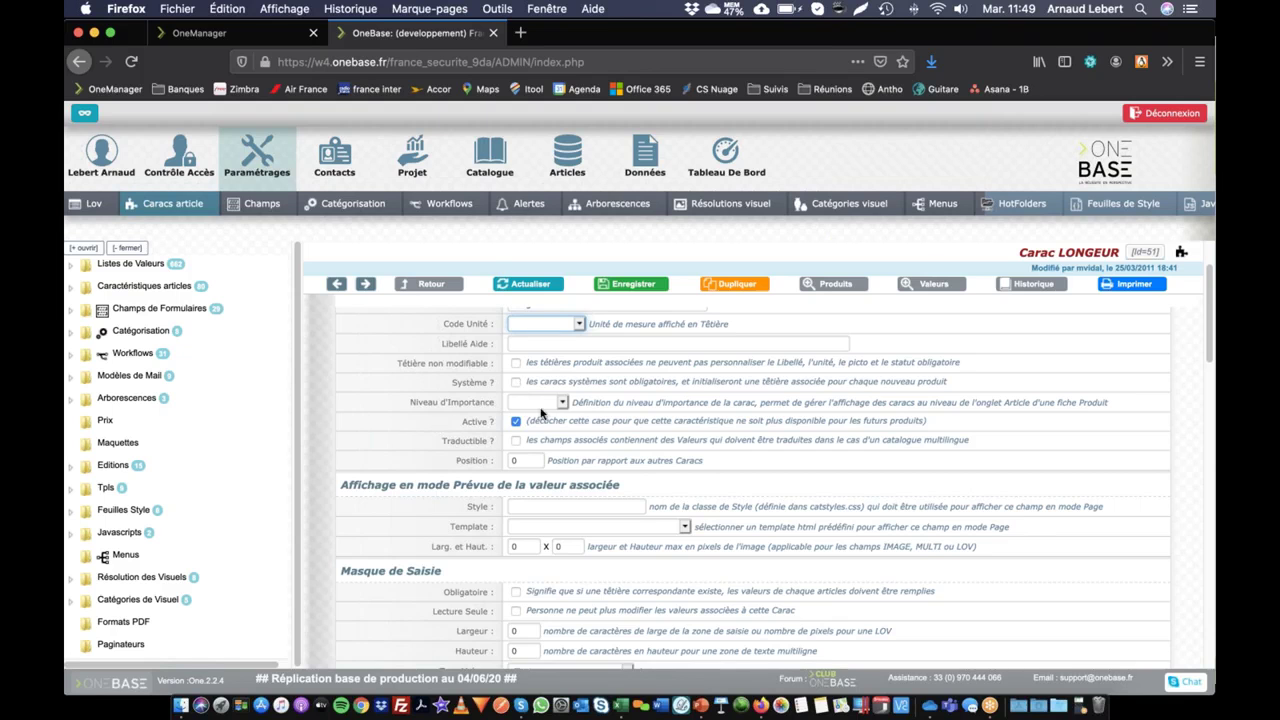
scroll(540, 412, down, 3)
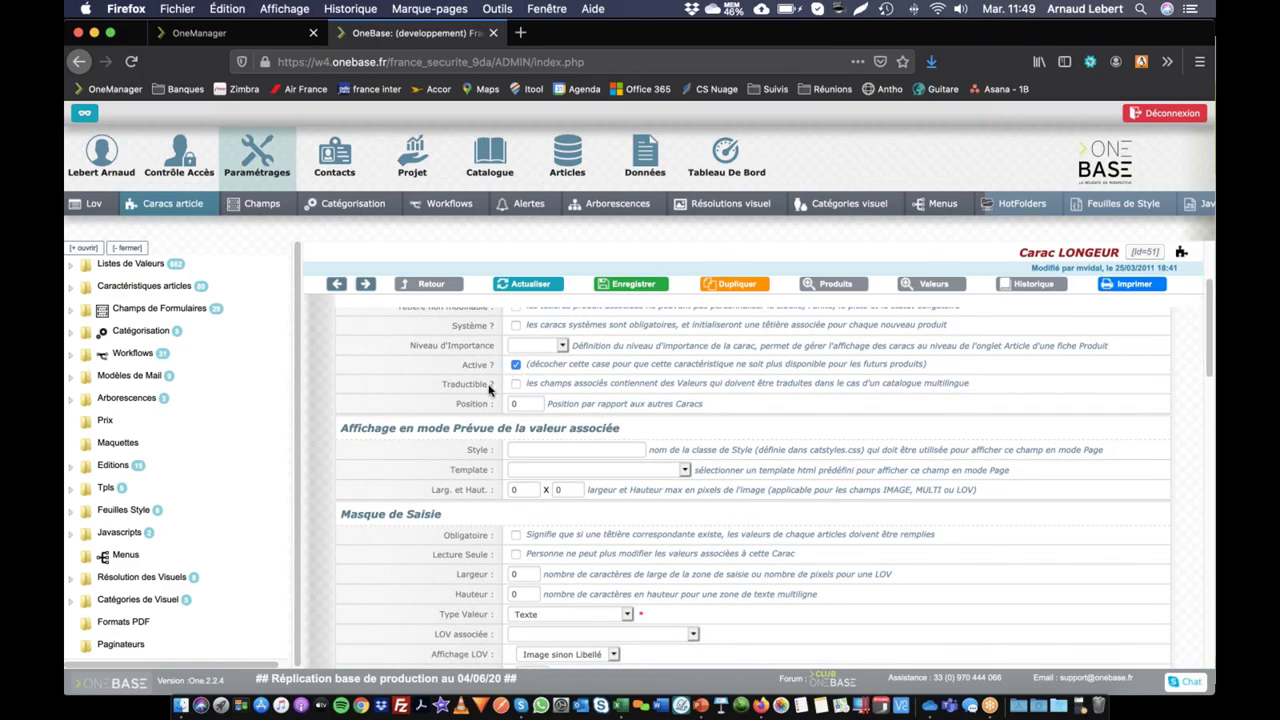
scroll(489, 390, up, 1)
drag(416, 374, 628, 375)
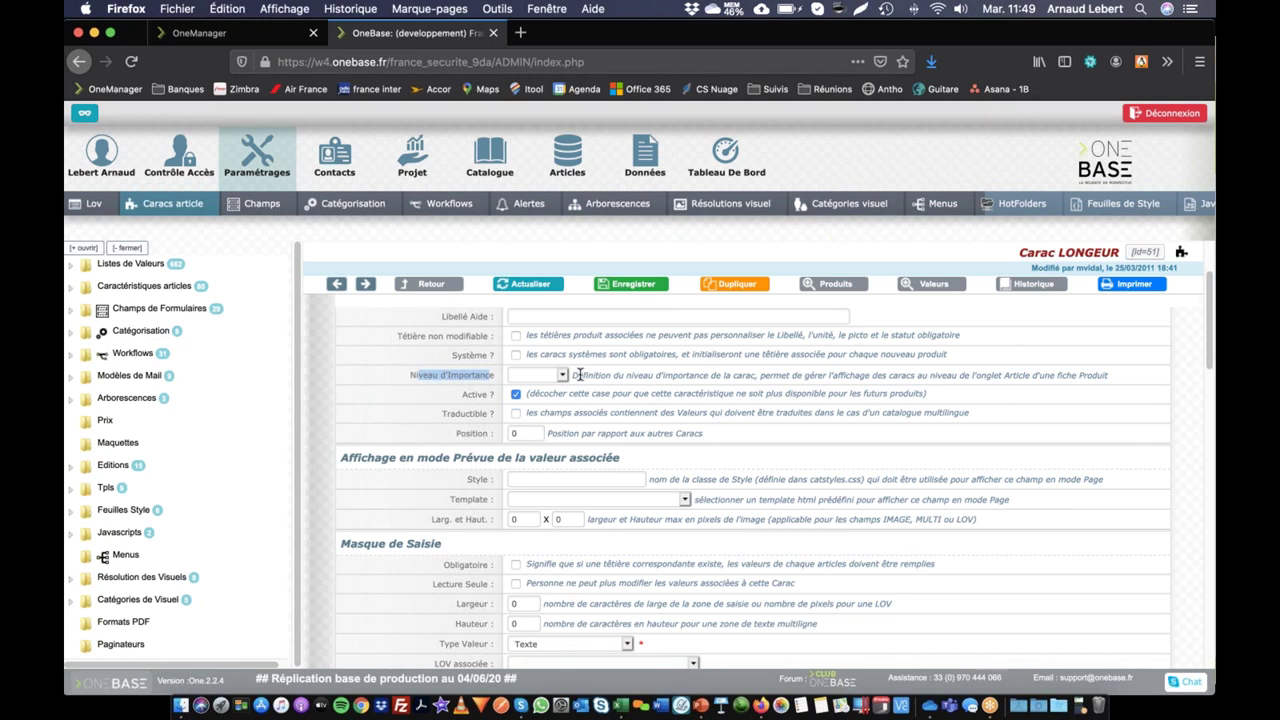
click(540, 376)
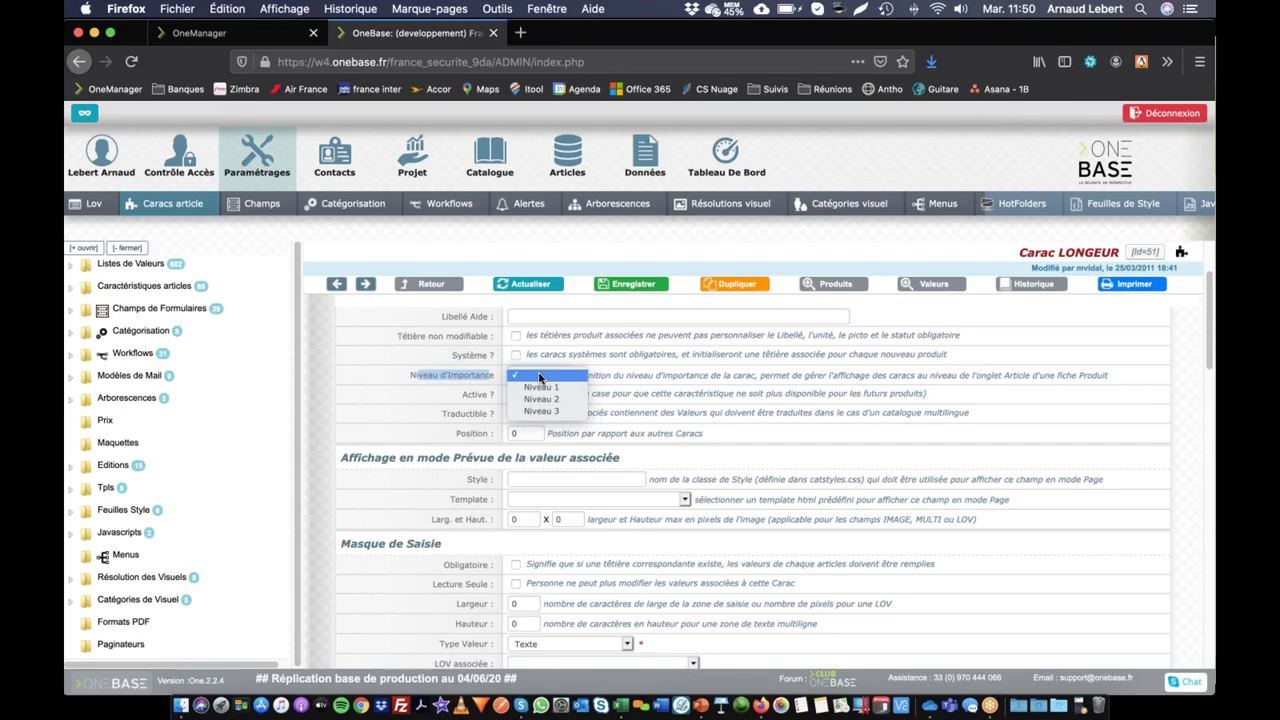
click(540, 377)
Step: Review the characteristic's input mask settings, supplementary information with the pictogram and filter type, and usage statistics
scroll(560, 370, down, 3)
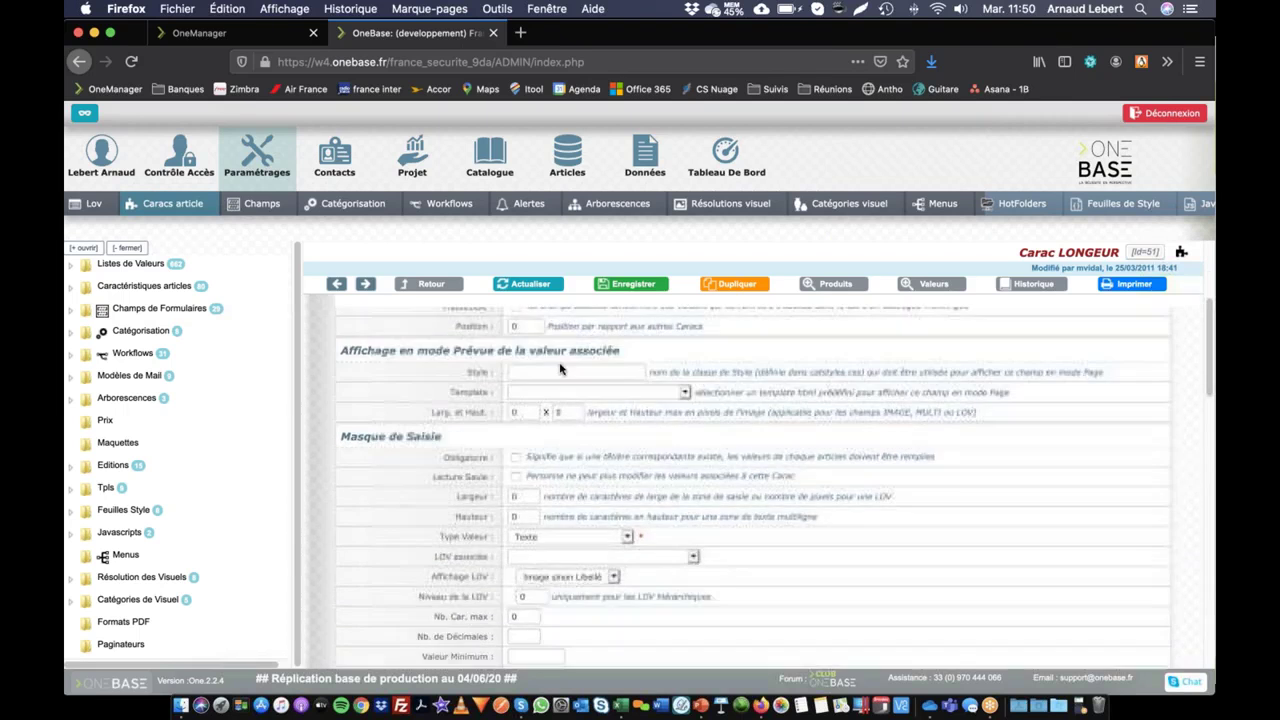
scroll(560, 370, down, 2)
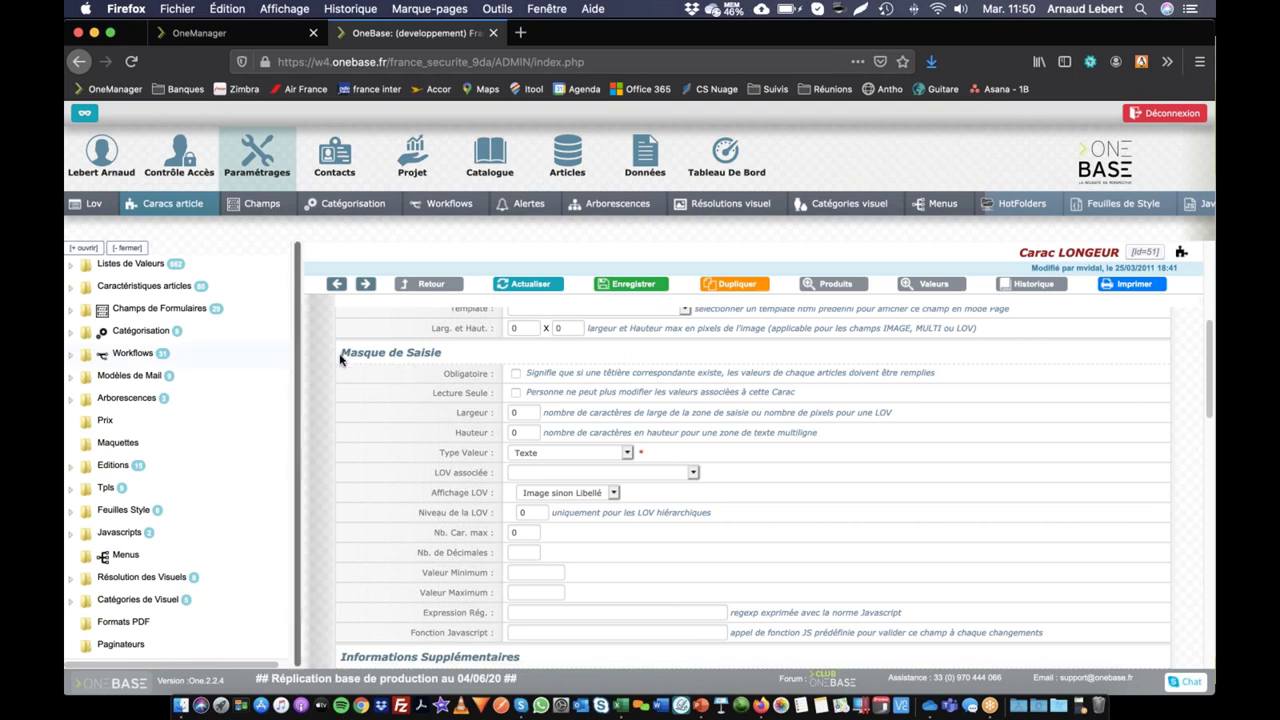
scroll(340, 360, up, 1)
drag(396, 380, 463, 382)
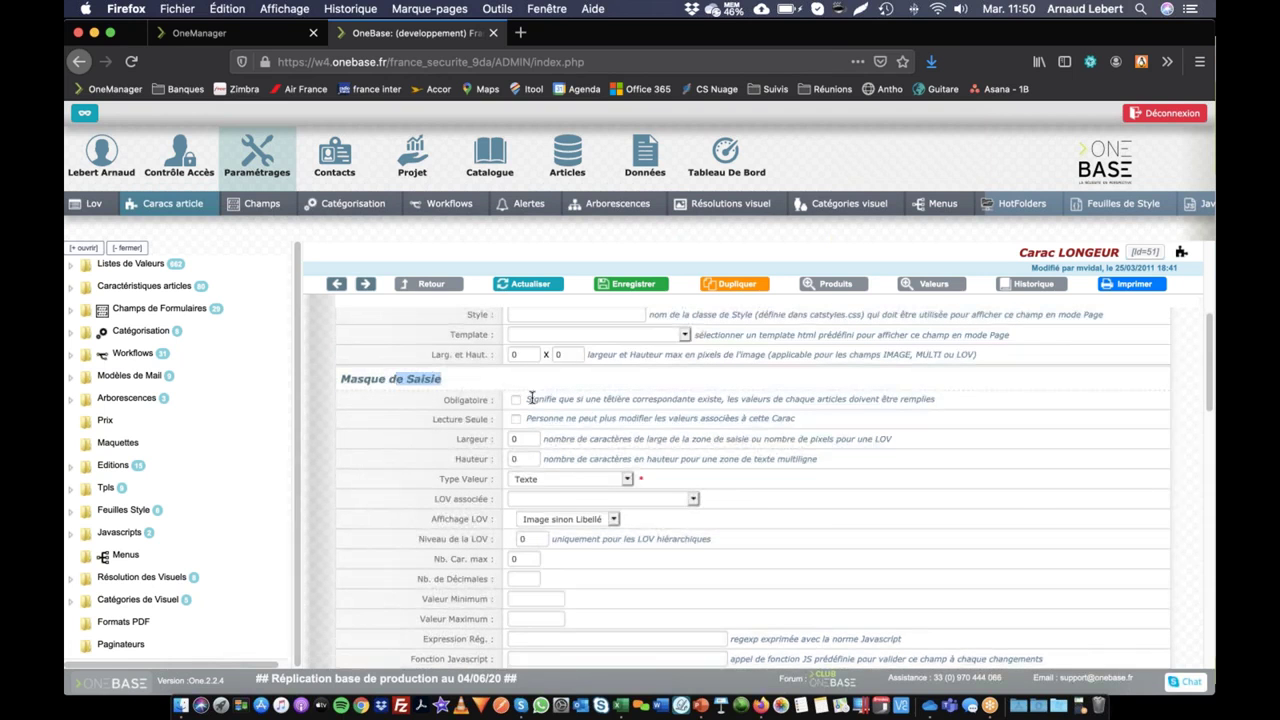
scroll(610, 410, down, 1)
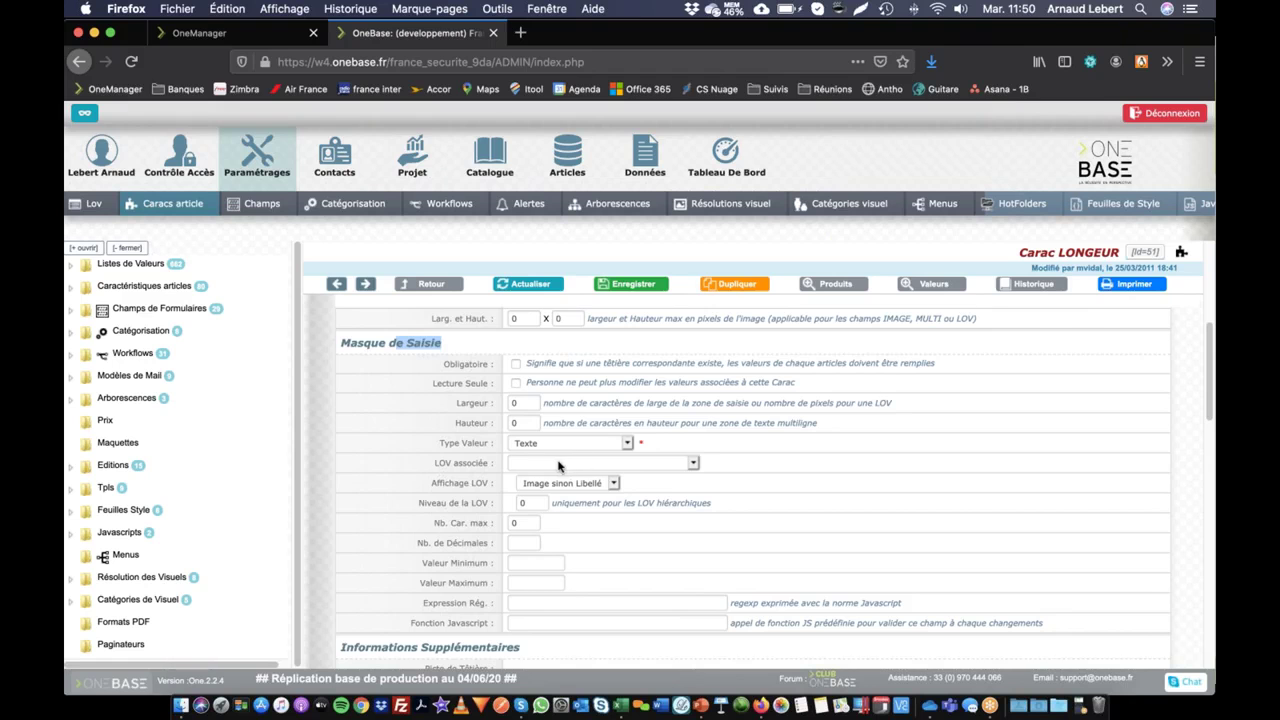
scroll(550, 480, down, 1)
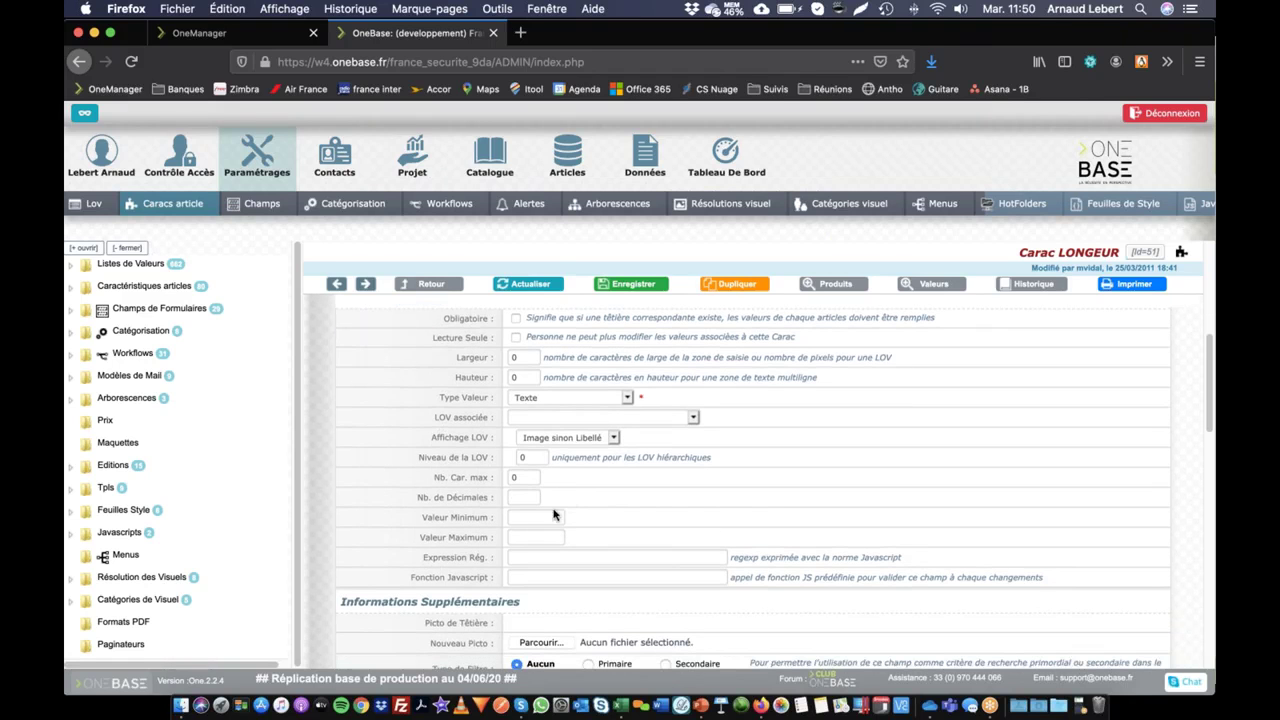
scroll(520, 520, down, 2)
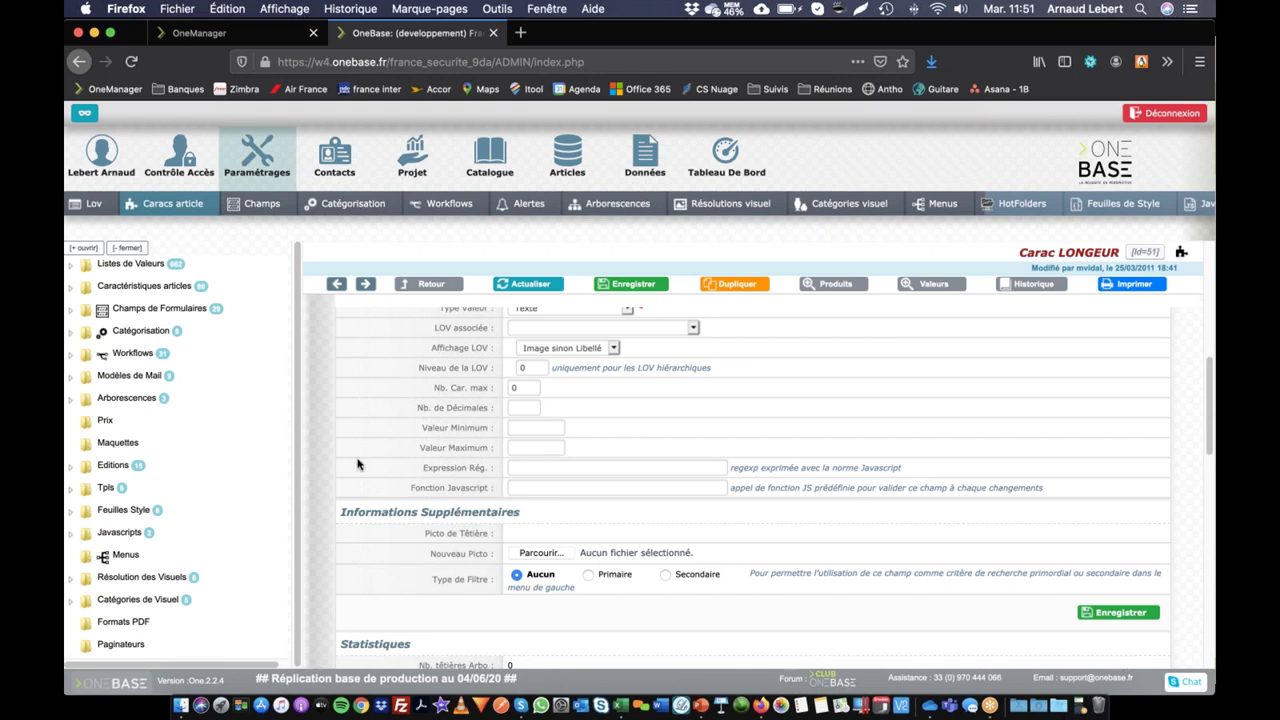
double_click(478, 553)
scroll(480, 555, down, 2)
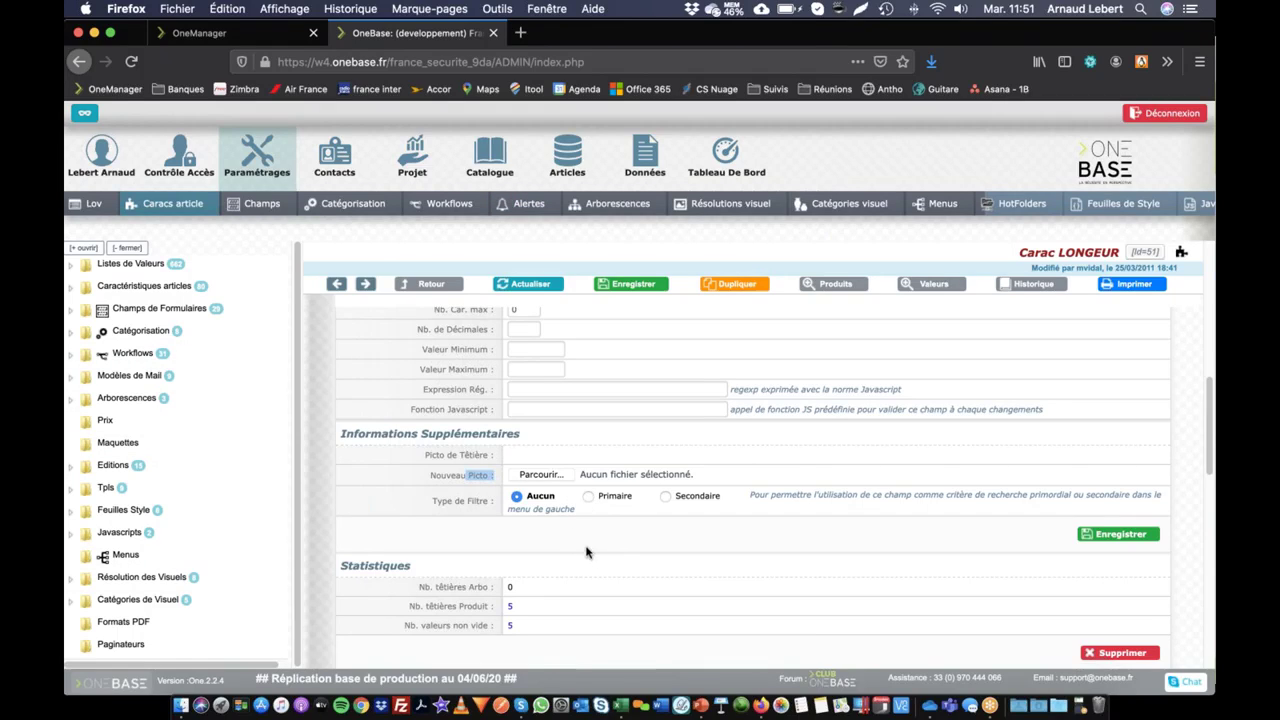
scroll(586, 549, down, 4)
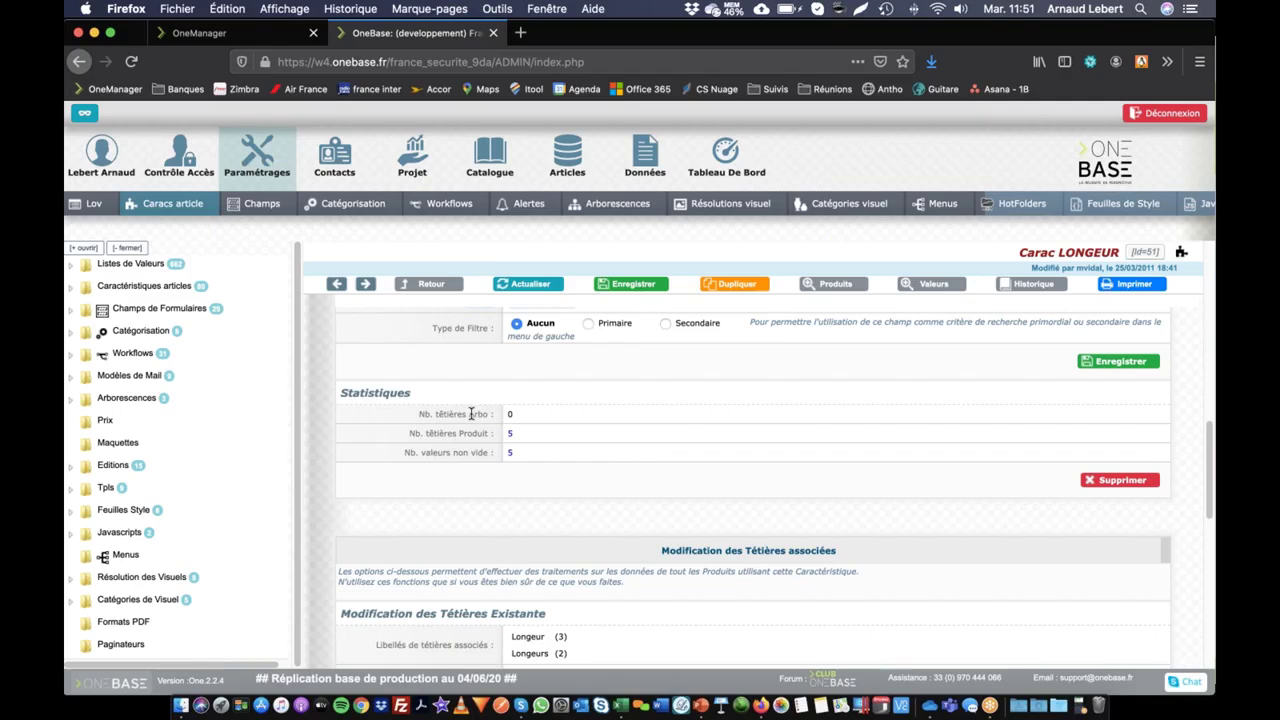
Step: Open the products linked to the LONGEUR product headers in a new browser tab and display them as a list of product sheets
drag(446, 432, 486, 433)
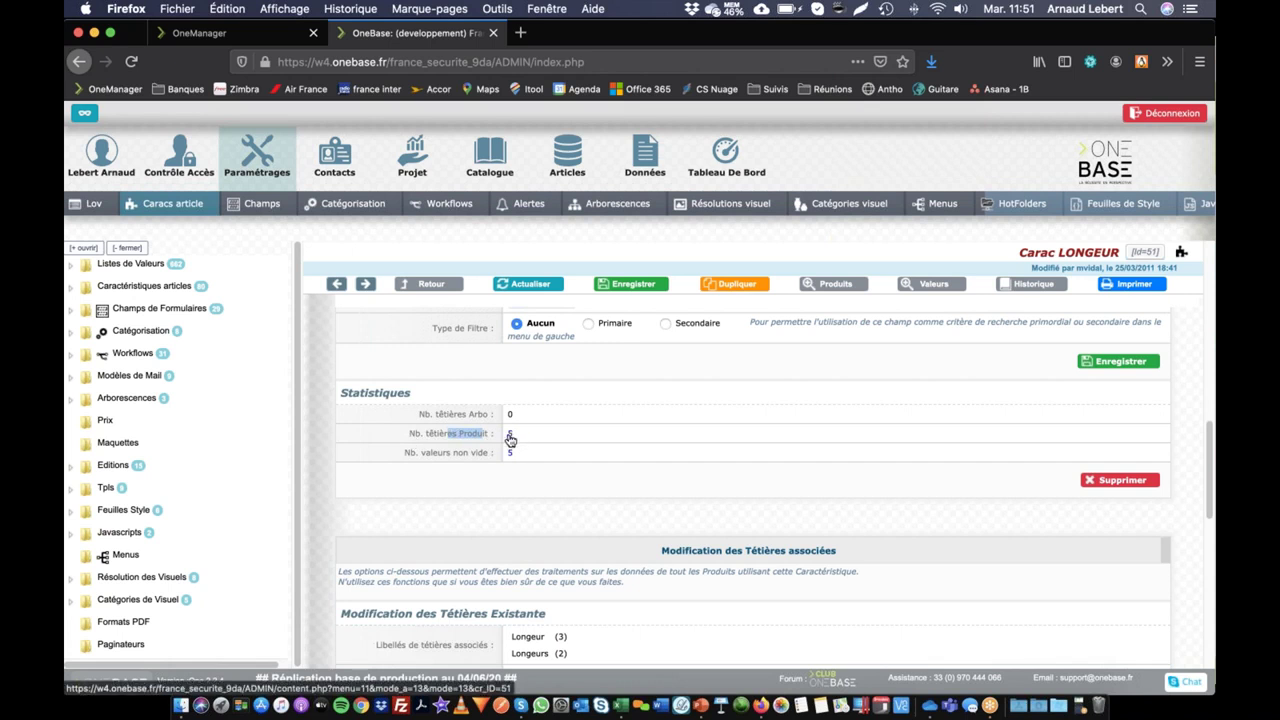
right_click(511, 434)
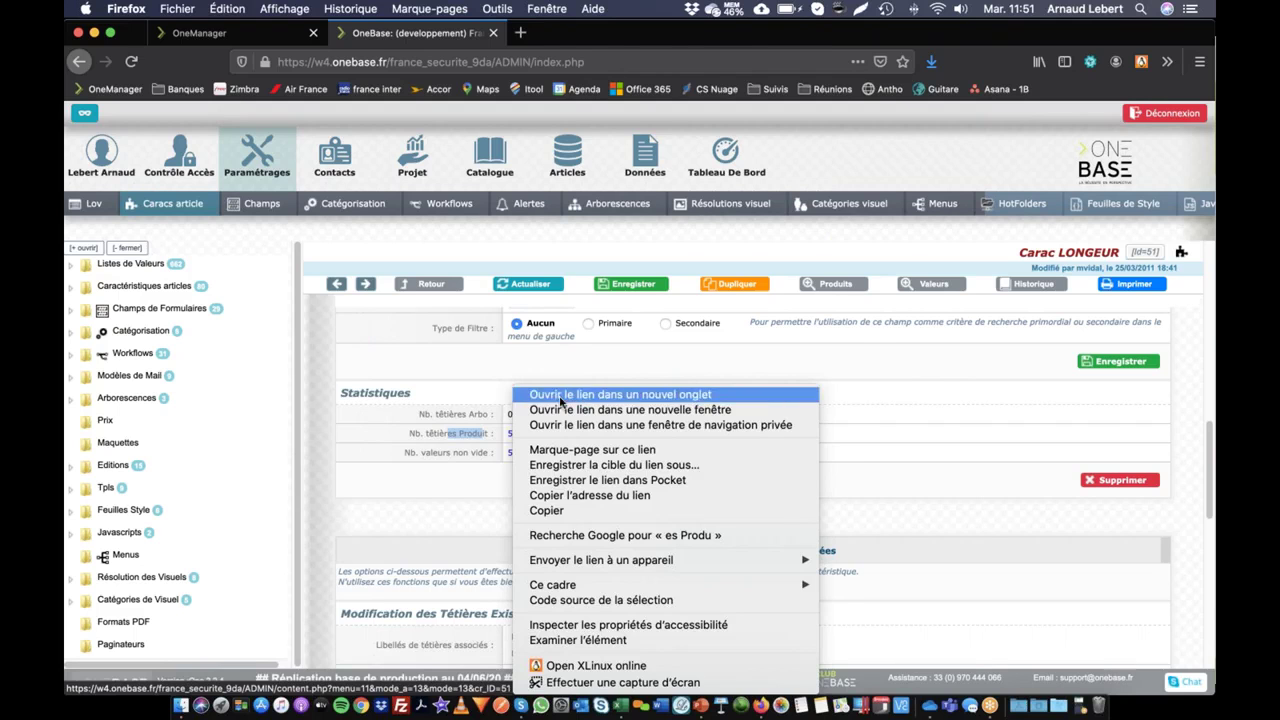
click(583, 398)
click(623, 36)
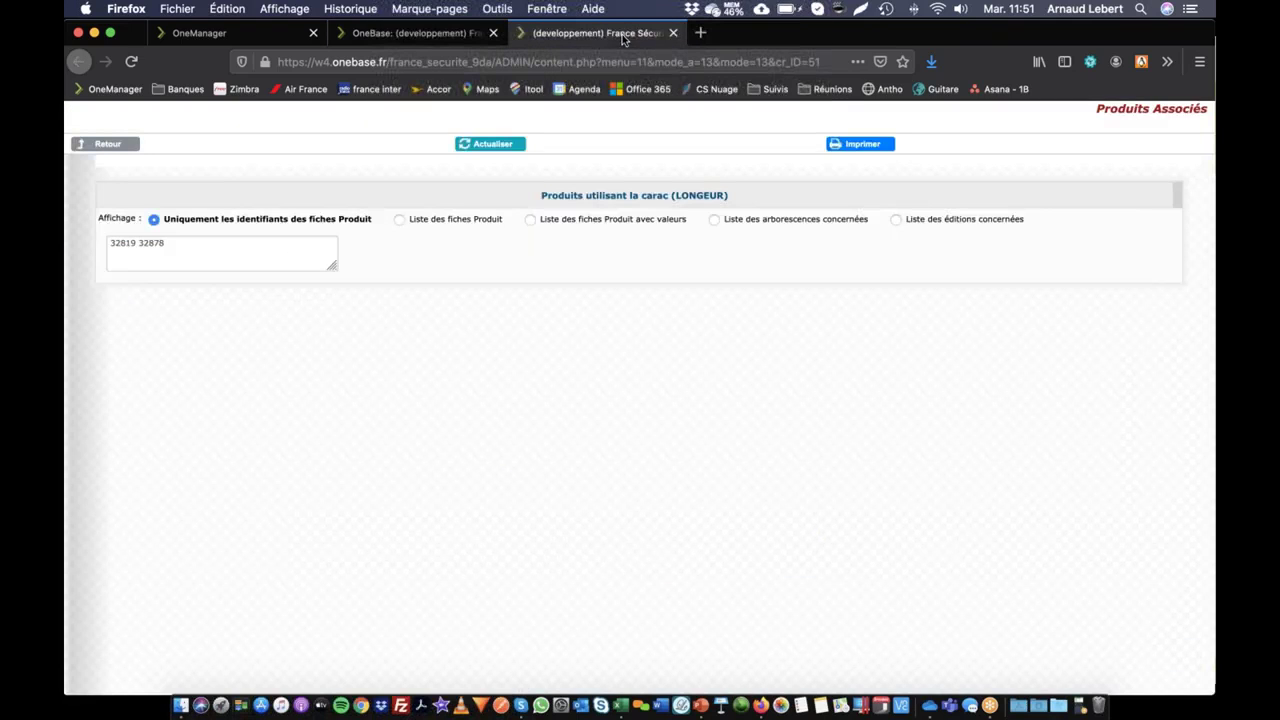
click(419, 217)
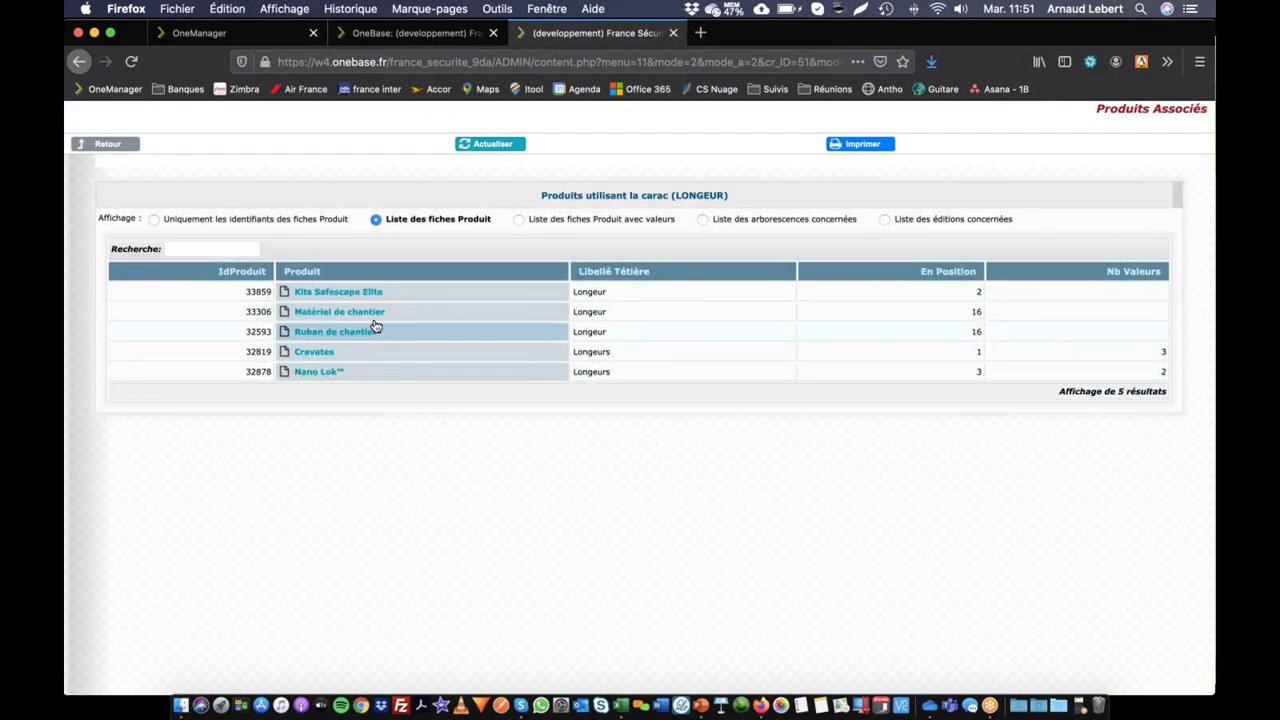
Step: Return to the LONGEUR definition and examine the options for modifying its associated headers, comparing them with the main definition fields
click(438, 33)
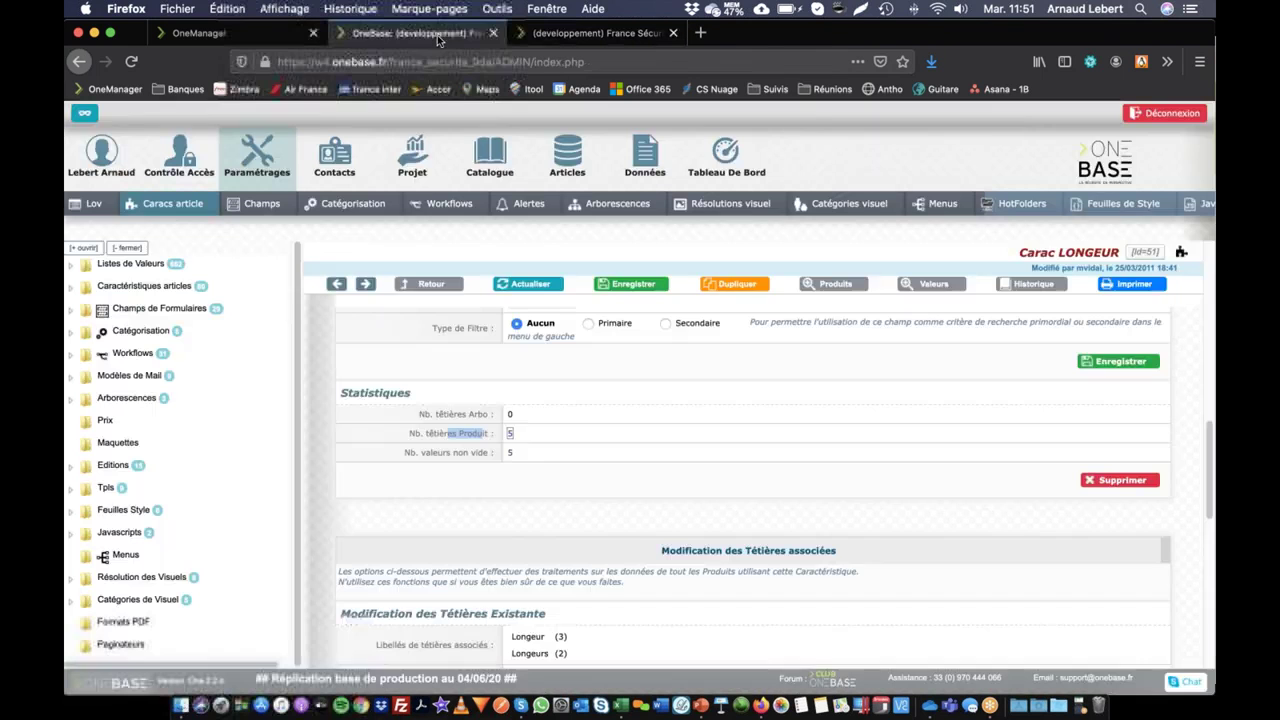
scroll(548, 427, down, 5)
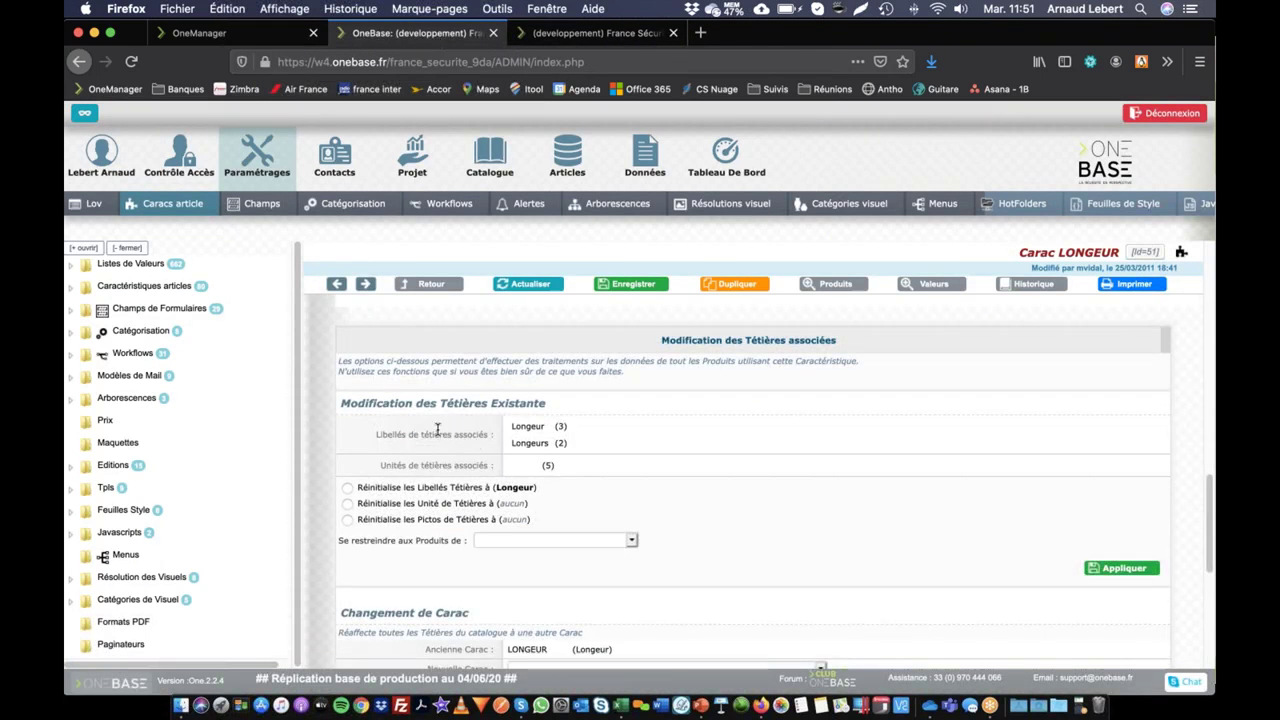
scroll(822, 408, up, 2)
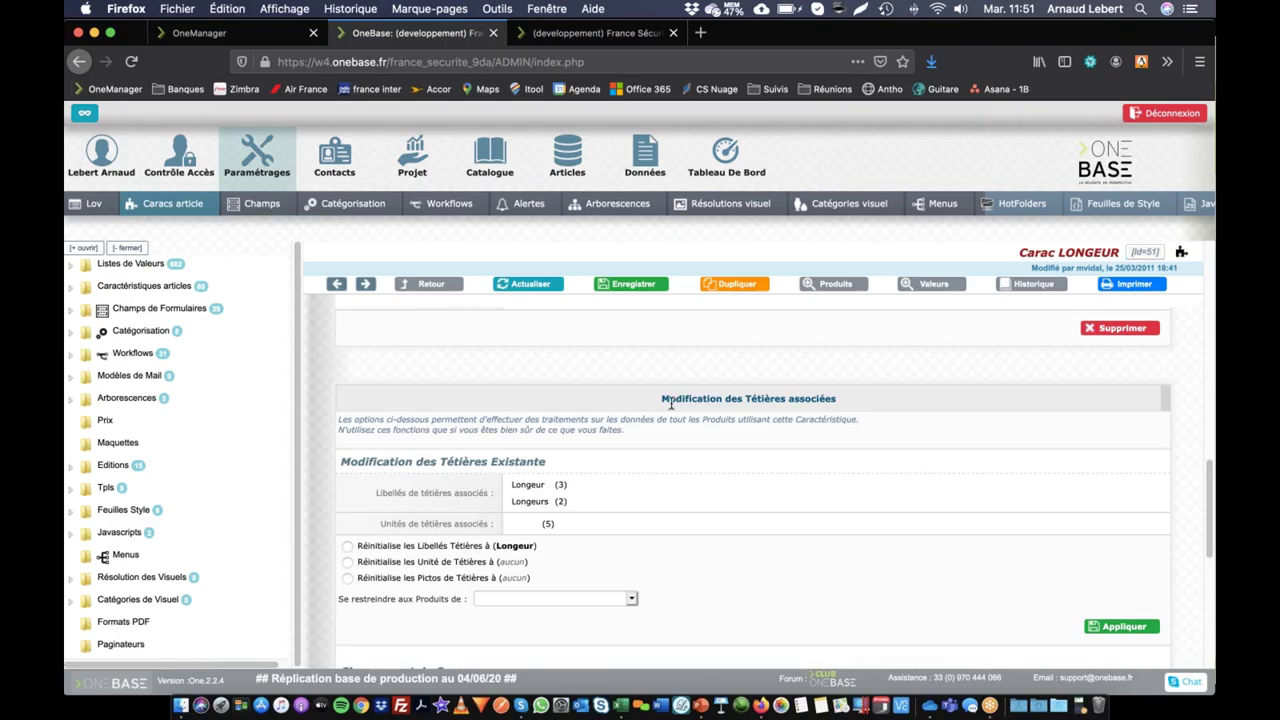
scroll(690, 420, up, 2)
scroll(692, 435, down, 1)
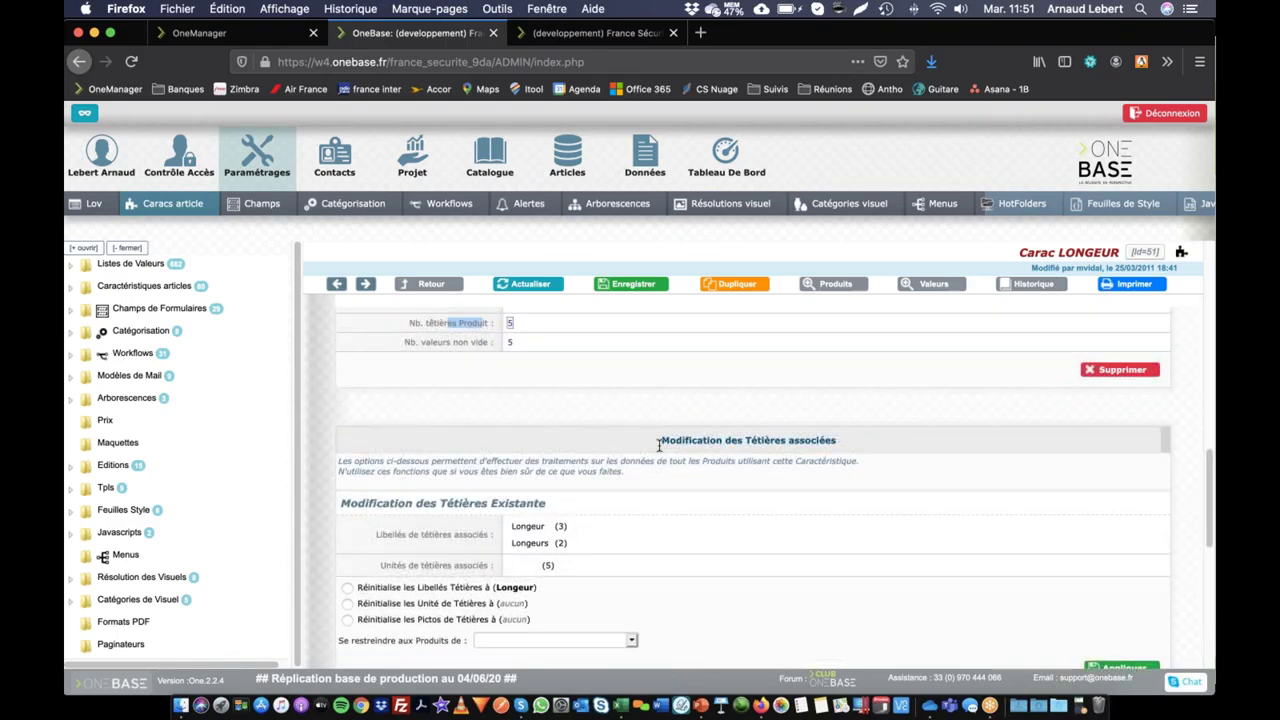
drag(660, 440, 878, 446)
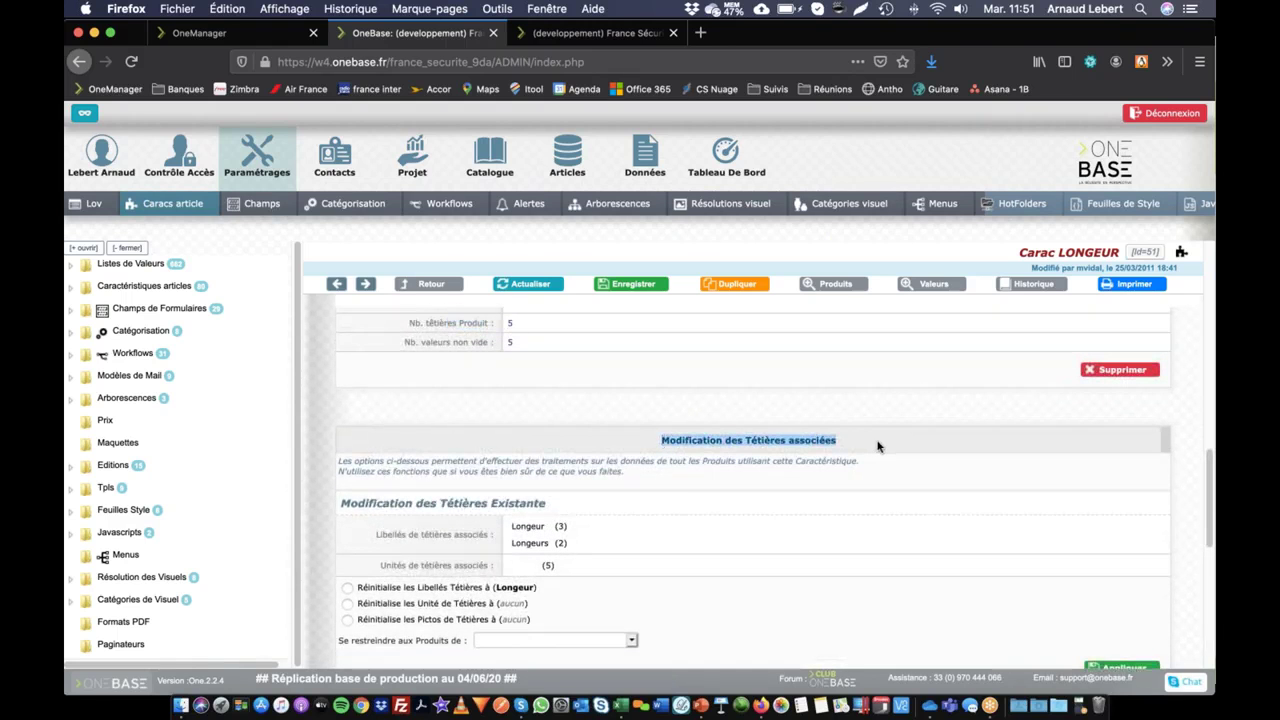
click(746, 444)
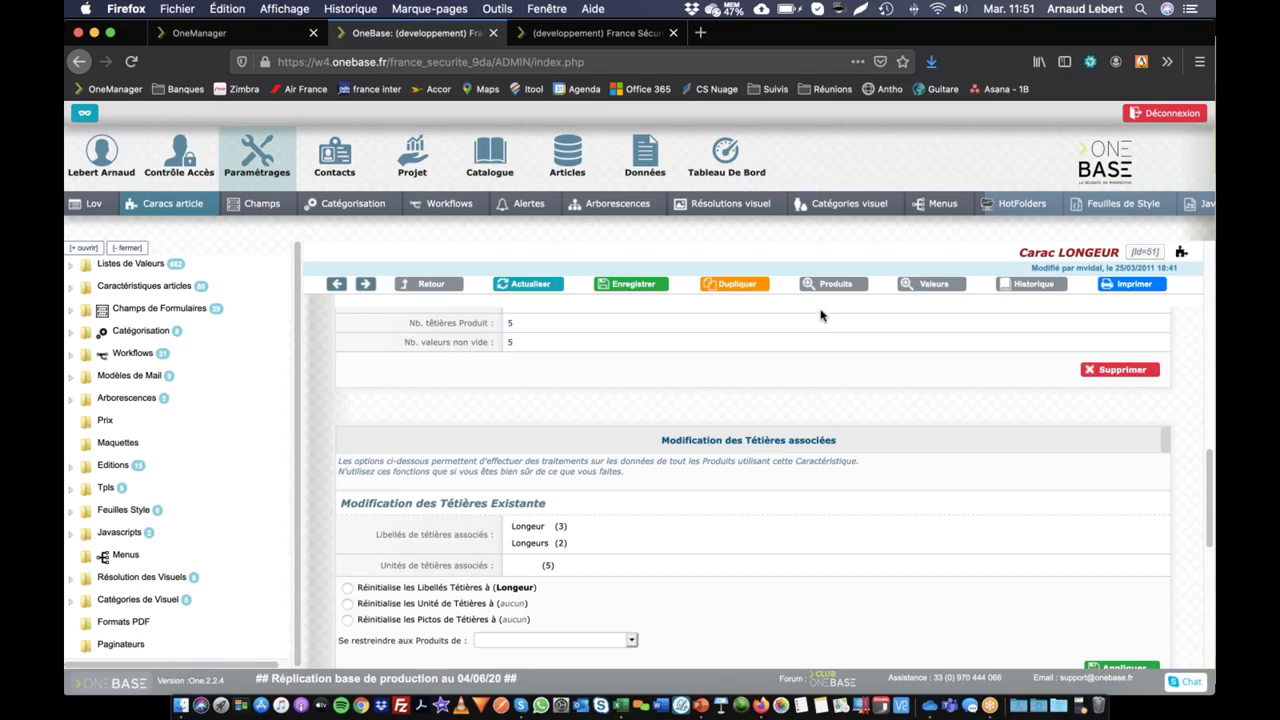
scroll(752, 515, down, 3)
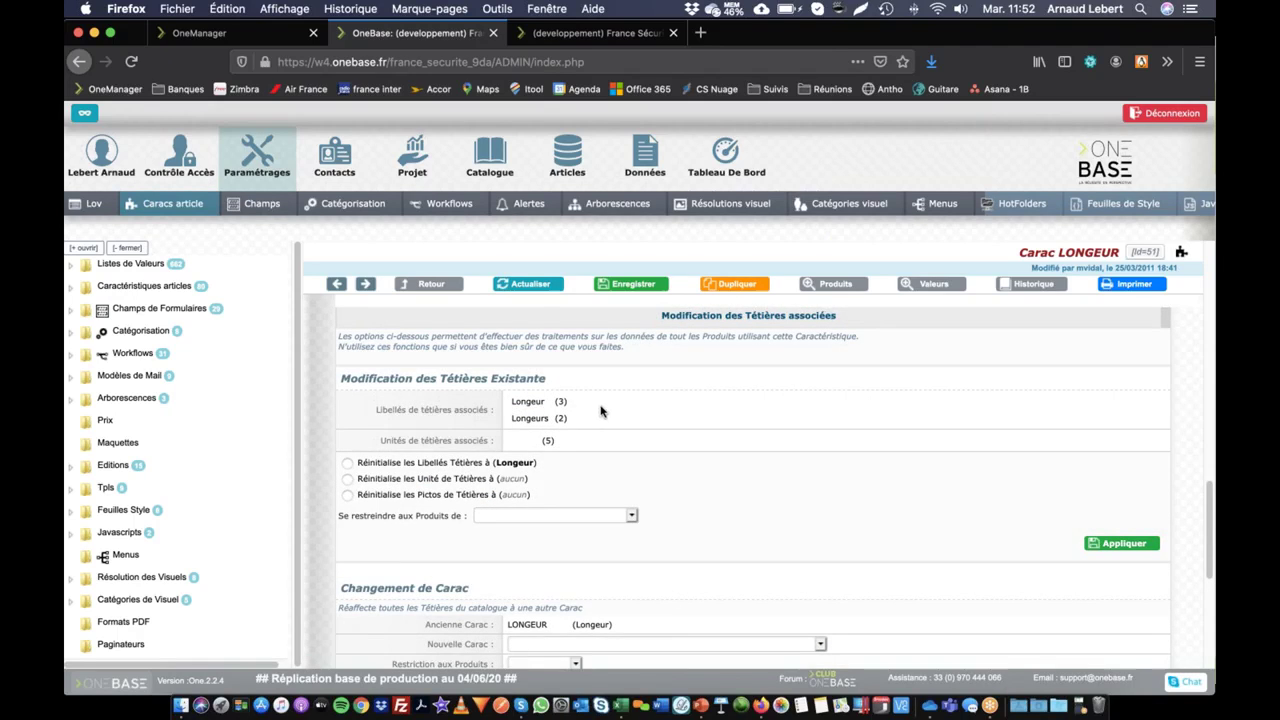
scroll(604, 410, up, 10)
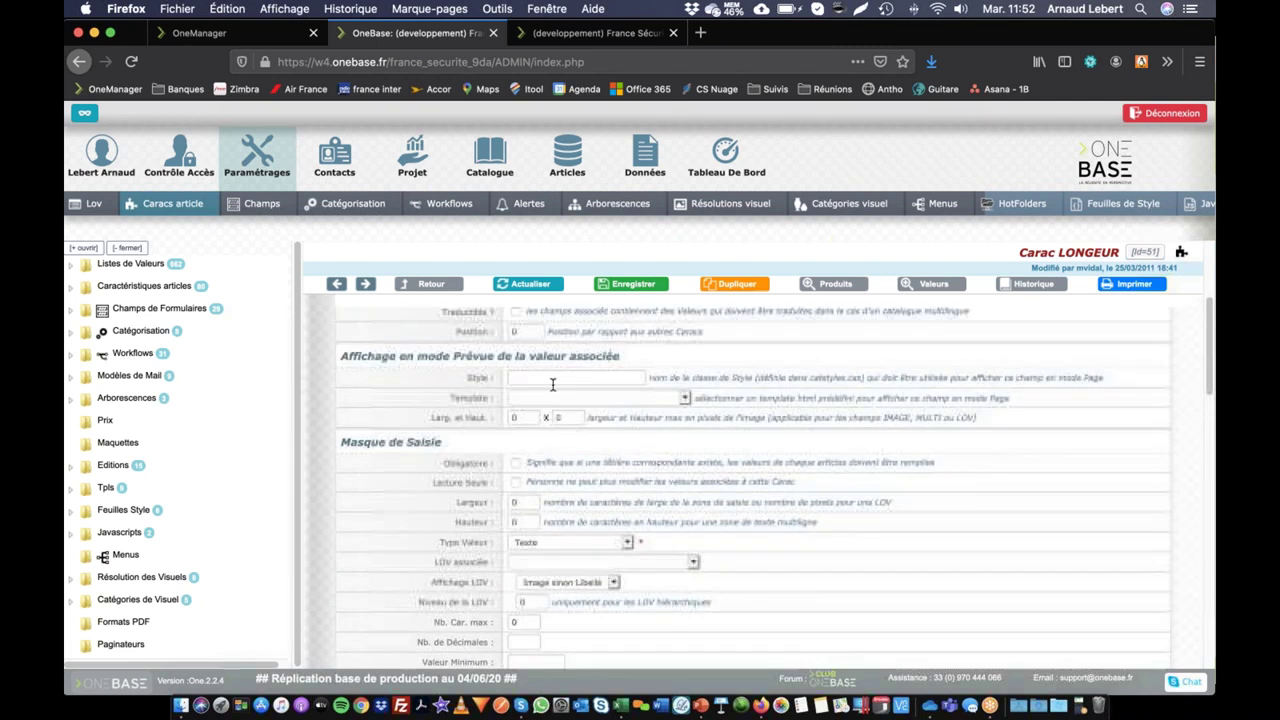
scroll(520, 395, down, 10)
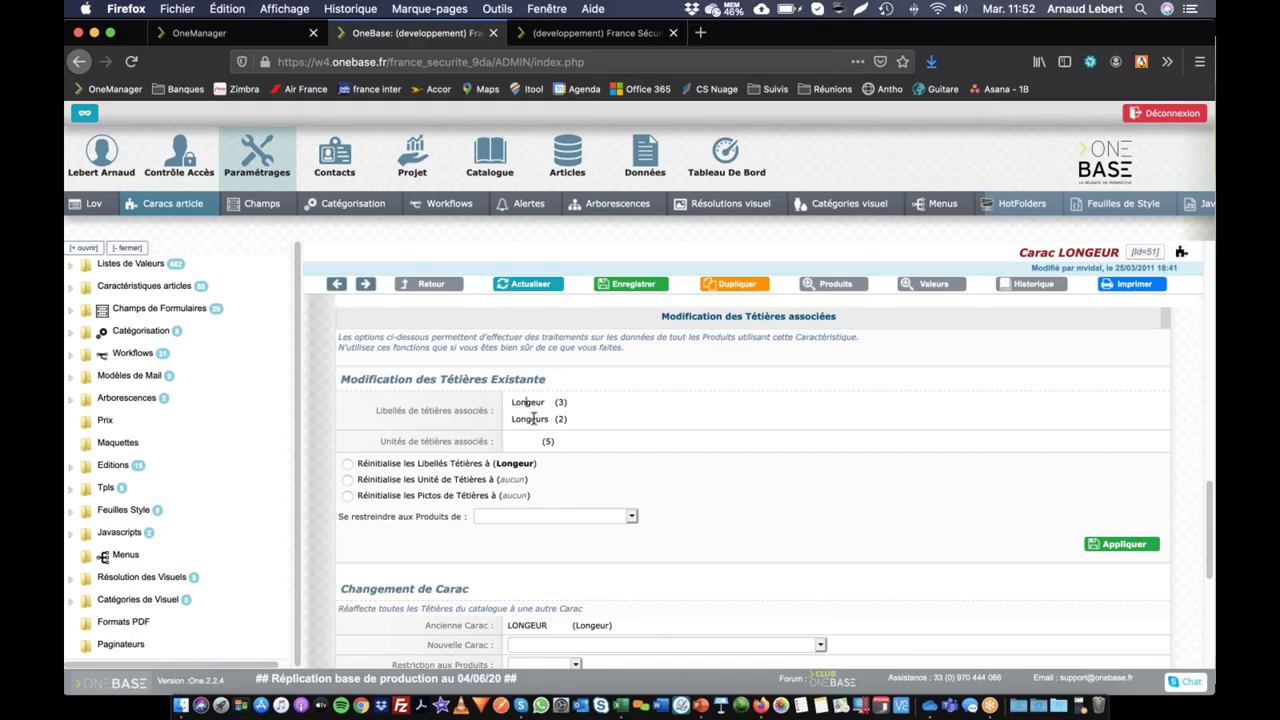
Step: Select the reset of header pictograms for the existing LONGEUR headers and review the editions available for restricting the products
scroll(619, 413, down, 1)
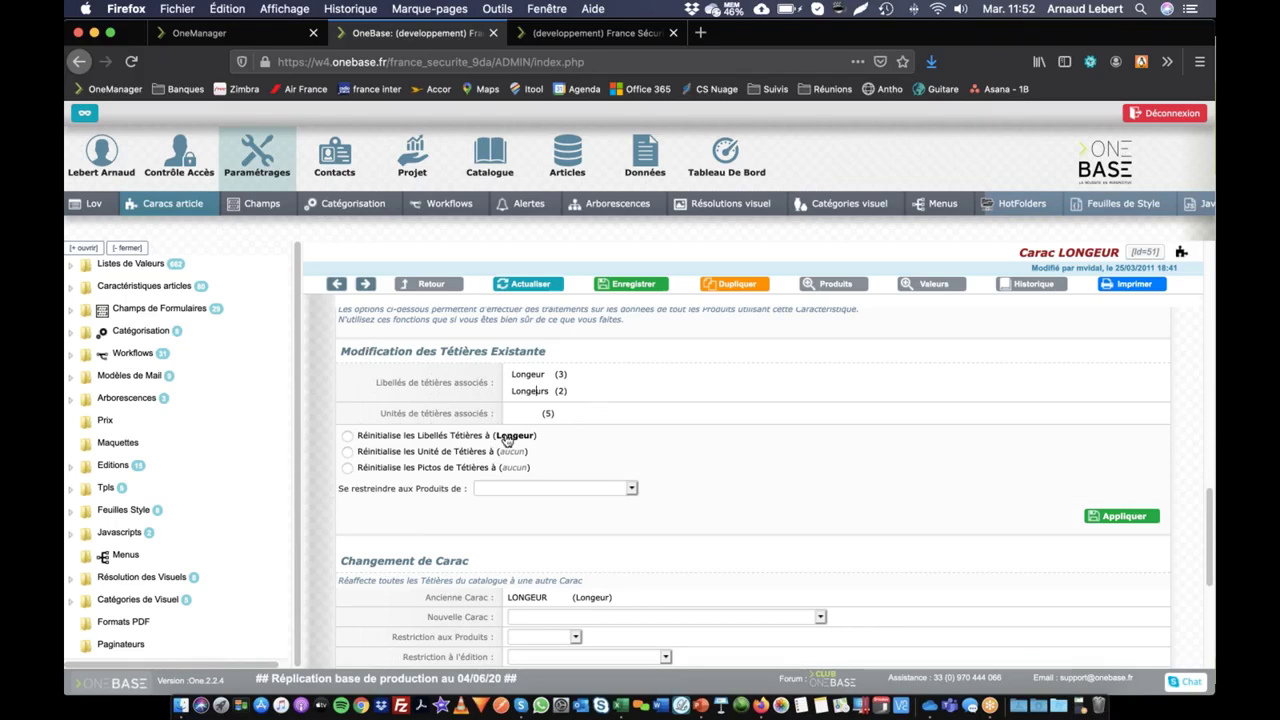
click(348, 436)
click(420, 452)
click(396, 467)
click(521, 489)
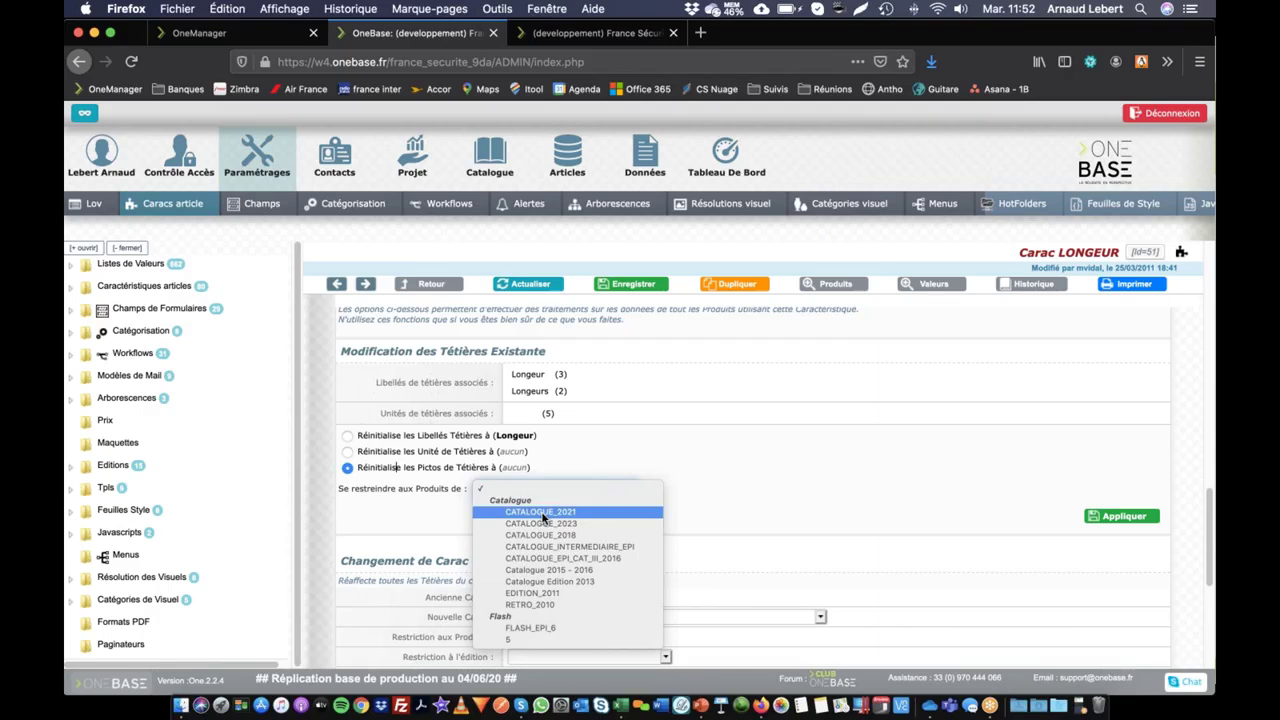
click(682, 479)
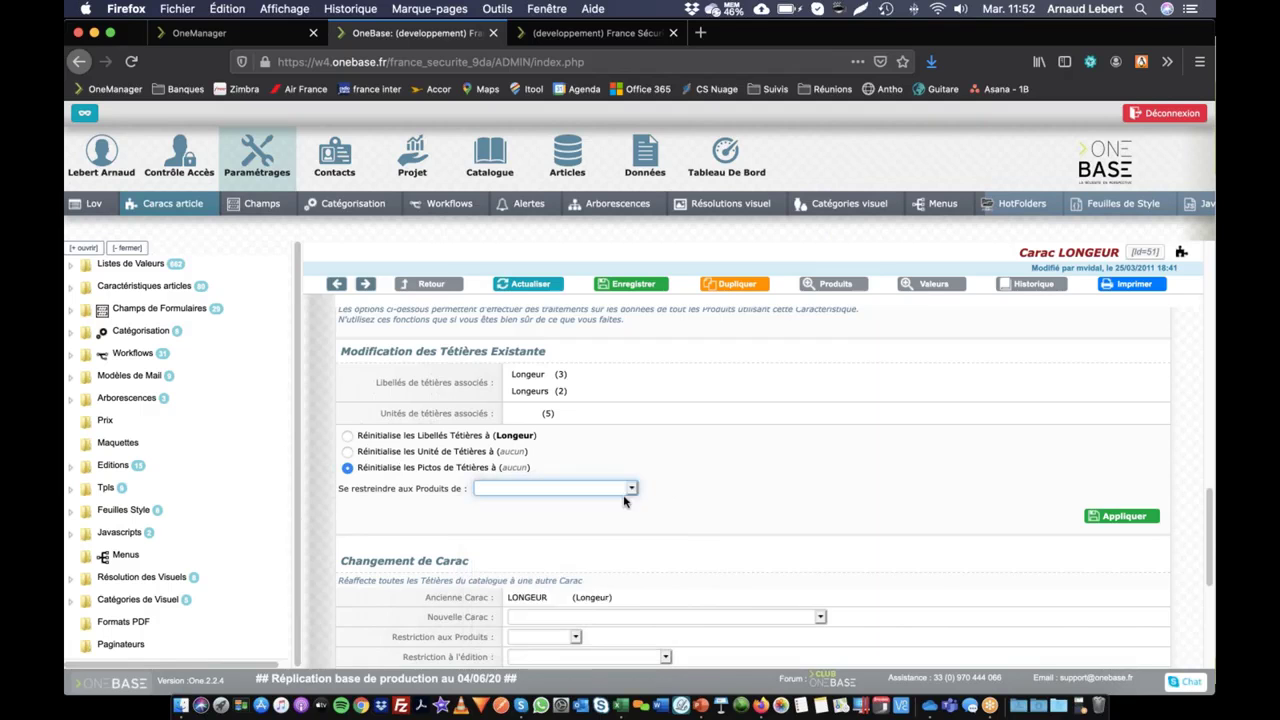
Step: Choose LARGEUR_CM as the new characteristic for reassigning all LONGEUR headers
scroll(650, 508, down, 4)
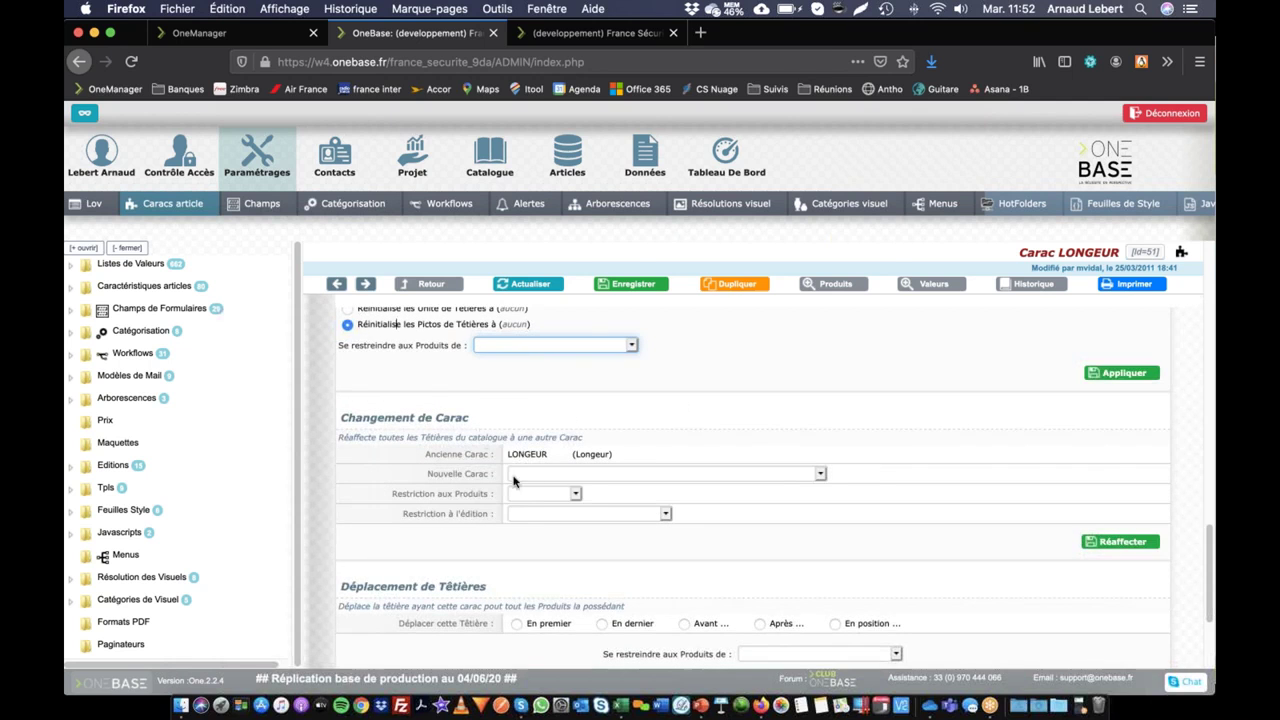
click(556, 474)
click(437, 471)
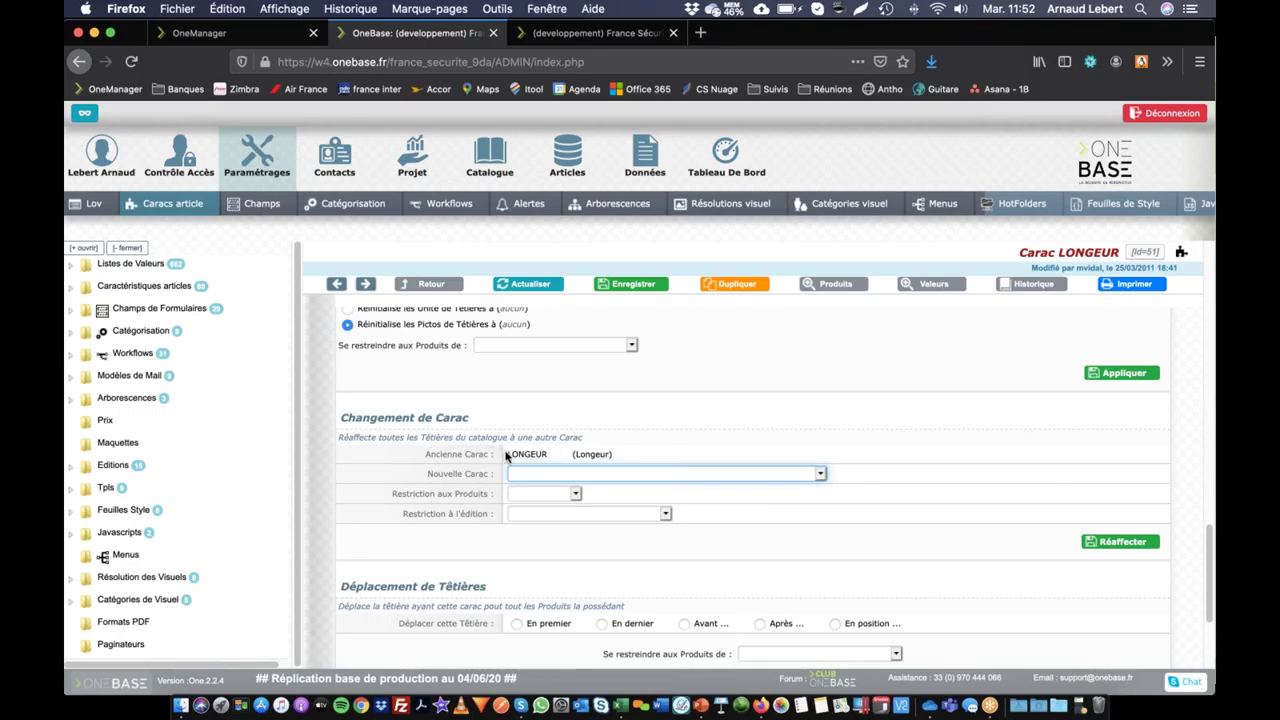
click(530, 475)
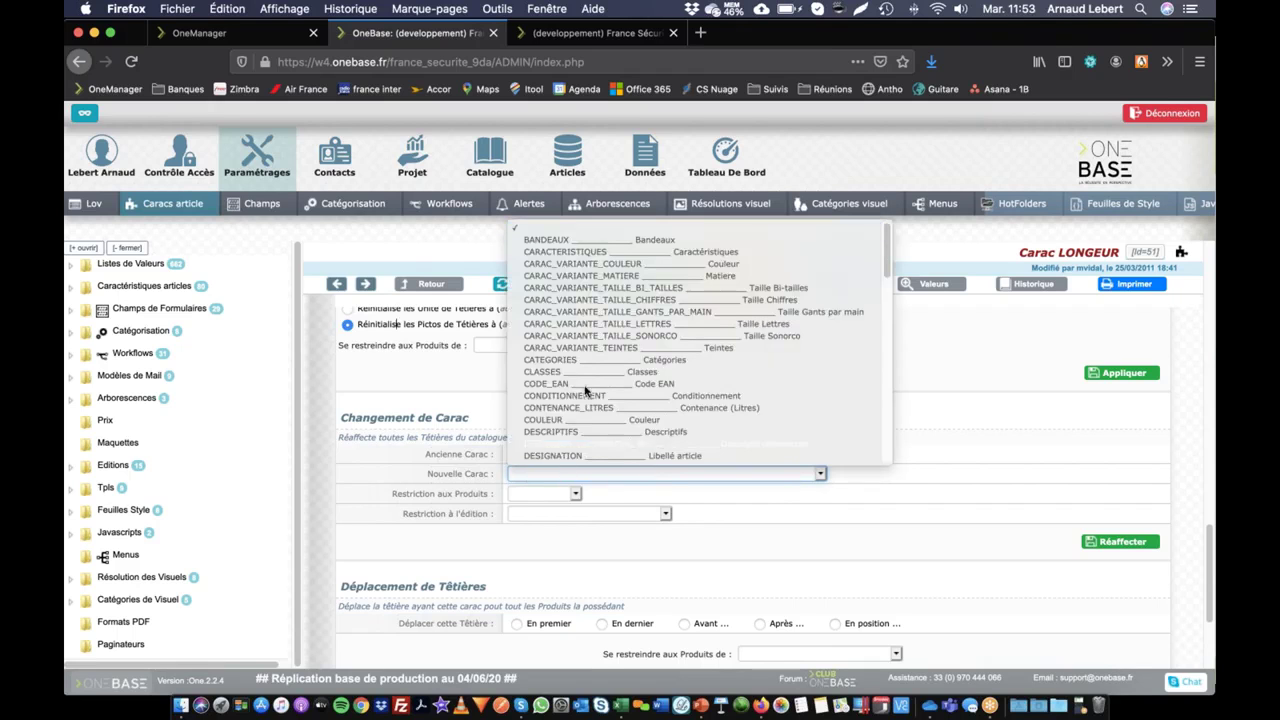
scroll(587, 393, down, 5)
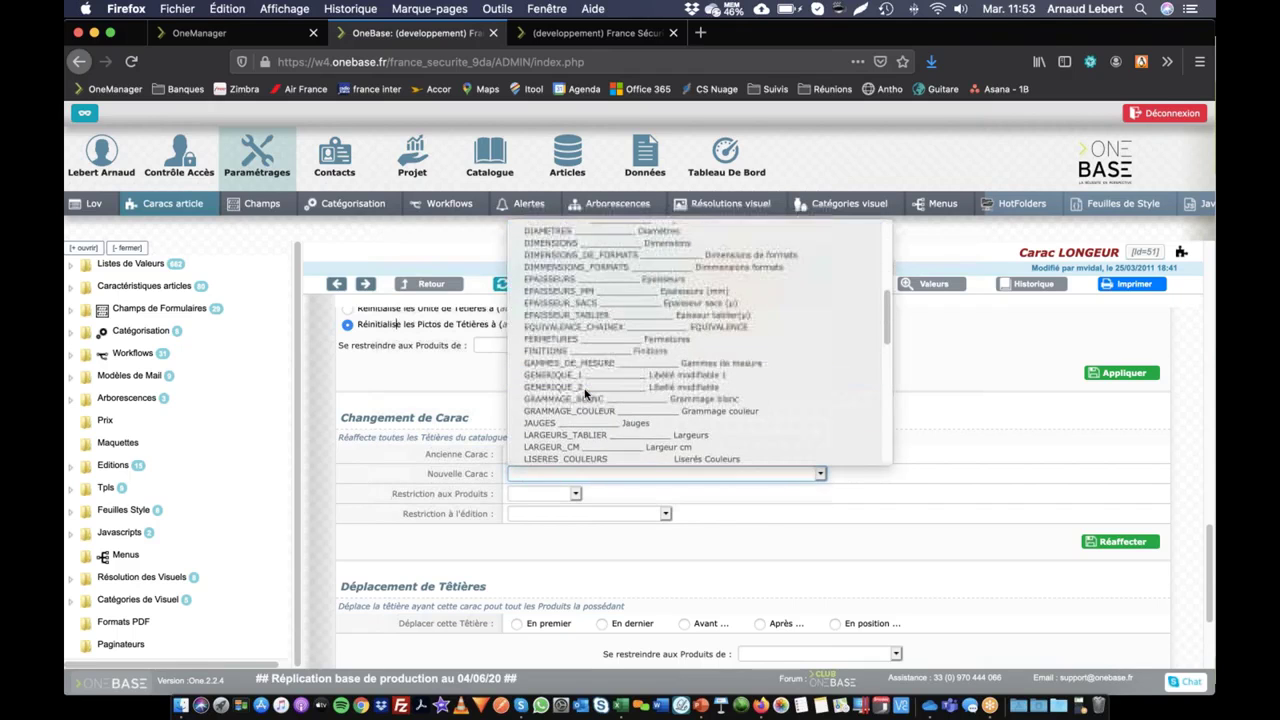
scroll(587, 393, down, 5)
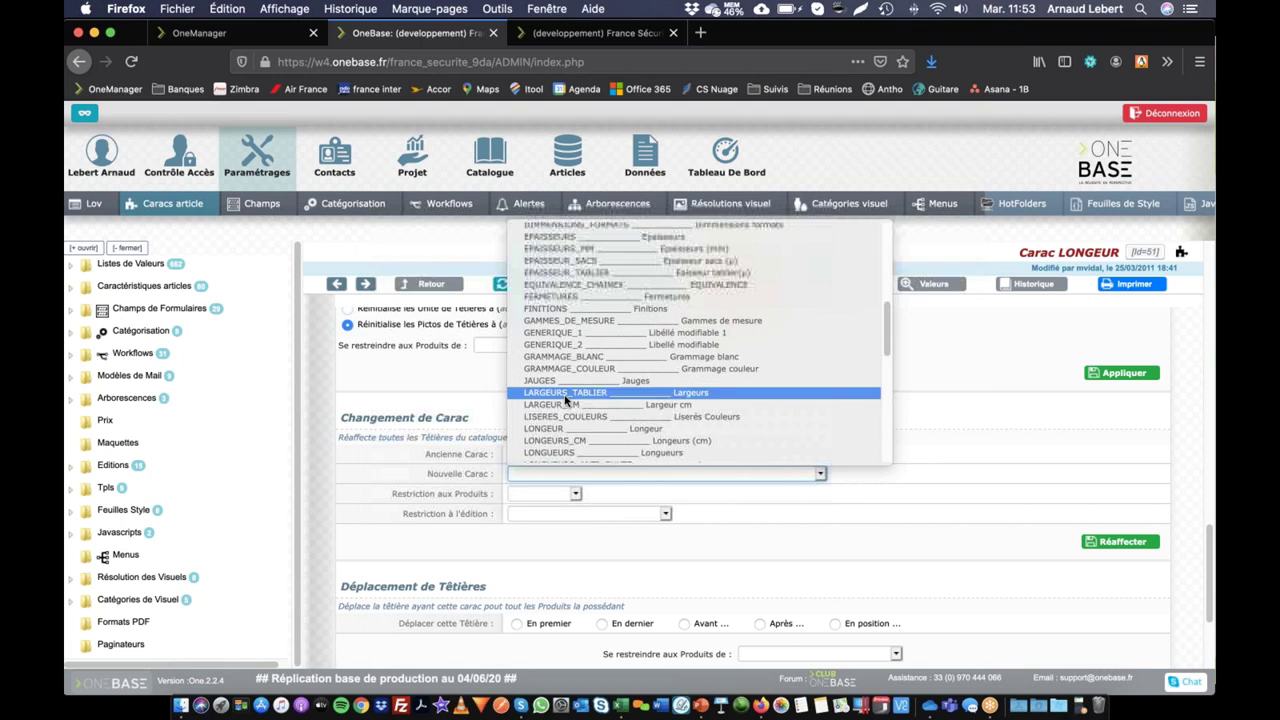
click(556, 404)
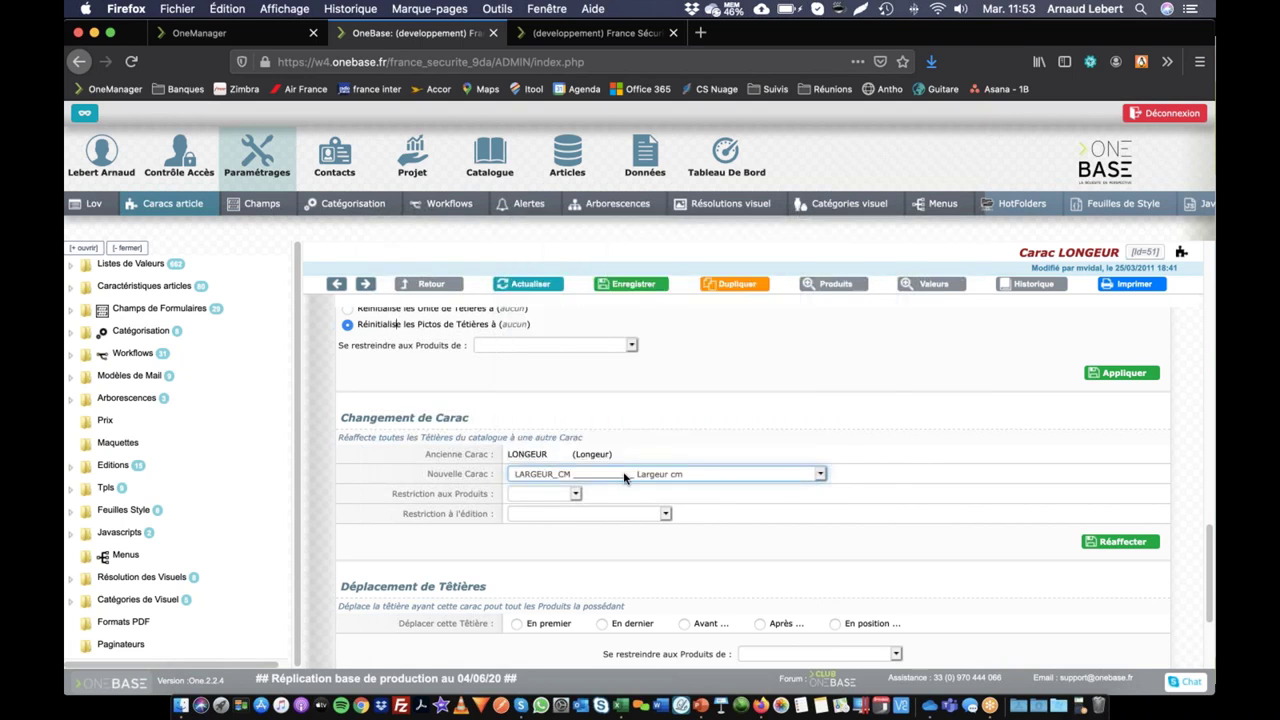
Step: Restrict the characteristic reassignment to products with the Indéfini status and to the CATALOGUE_2021 edition
click(557, 494)
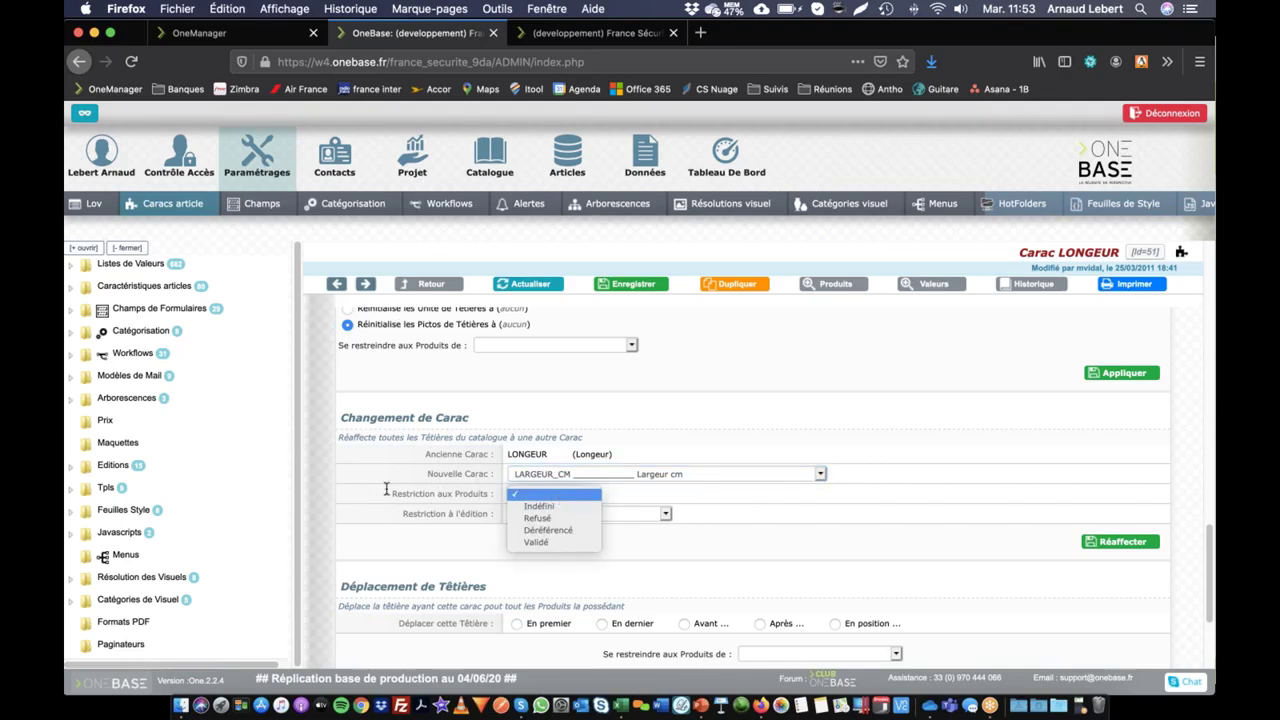
click(516, 507)
click(515, 516)
click(545, 532)
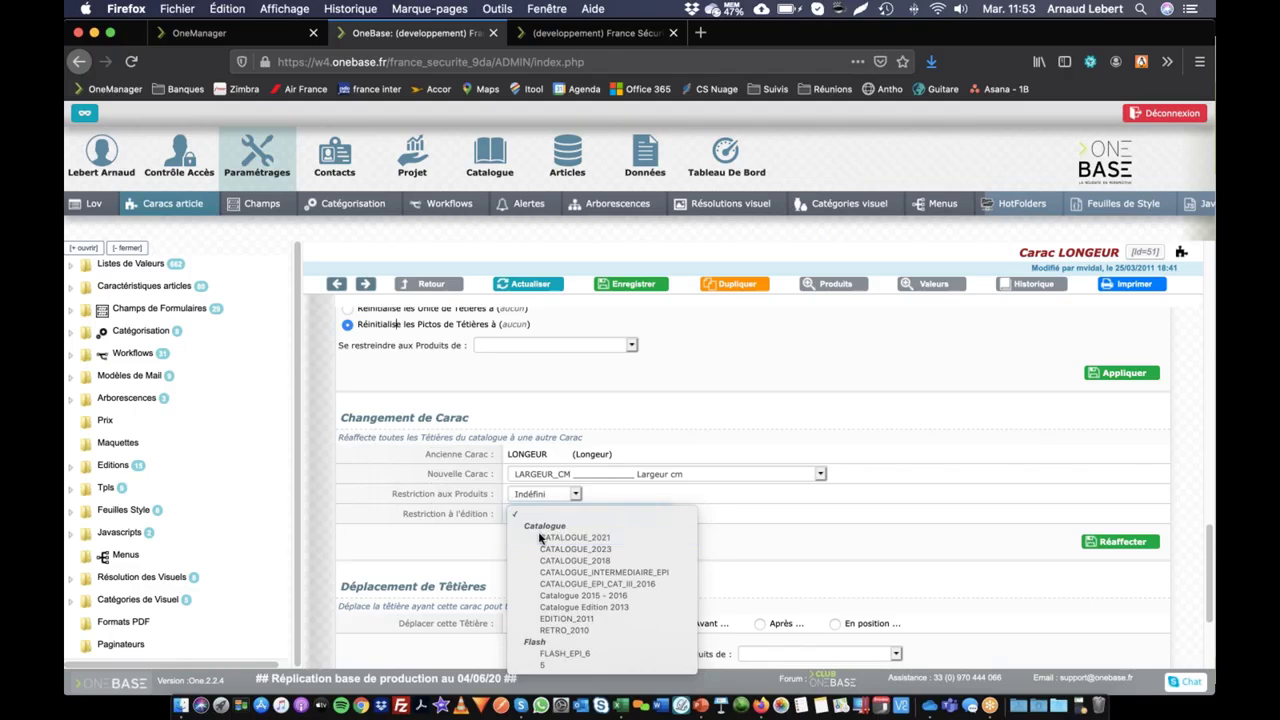
Step: Clear the edition restriction, the product status restriction and the new characteristic of the LONGEUR reassignment
click(582, 510)
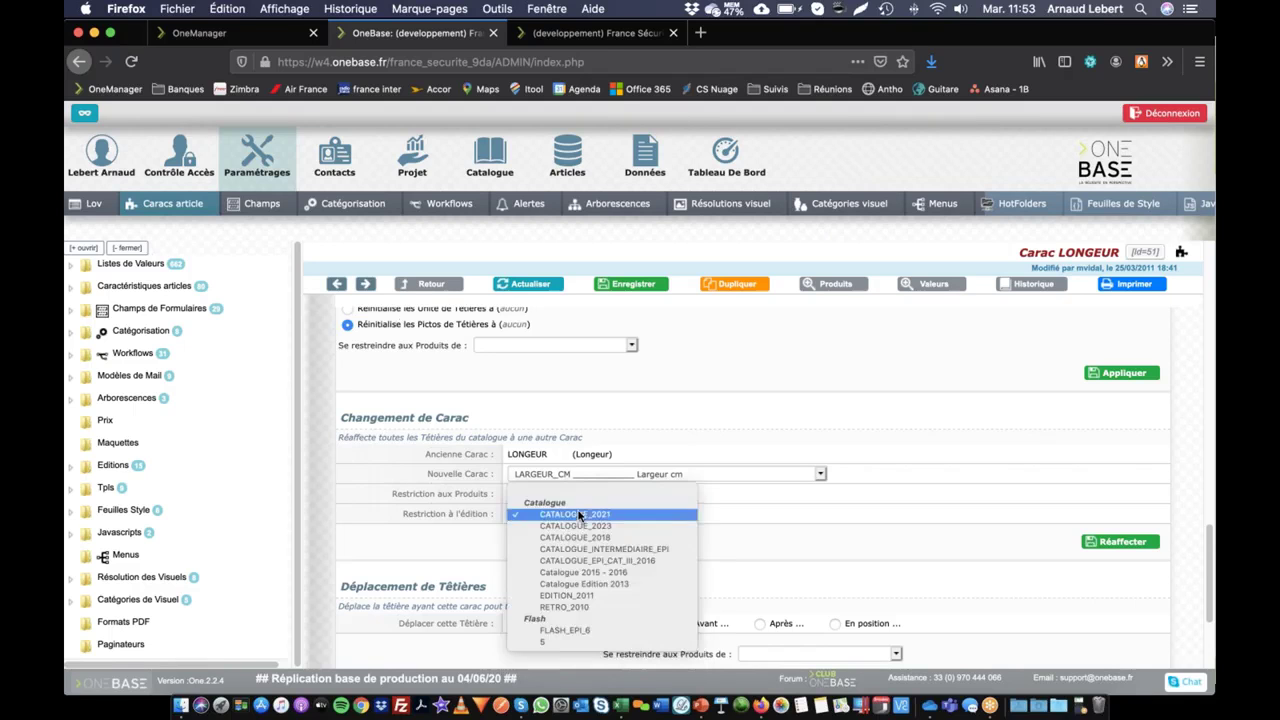
click(576, 508)
click(545, 494)
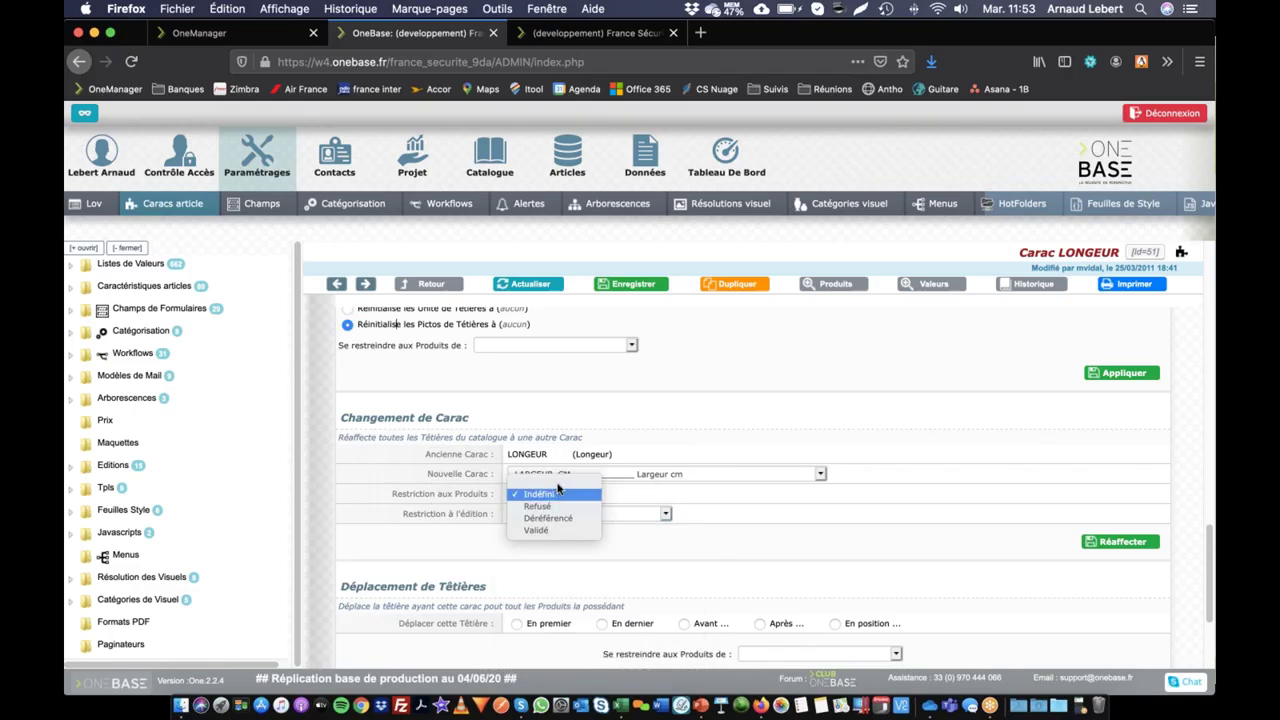
click(540, 488)
click(576, 477)
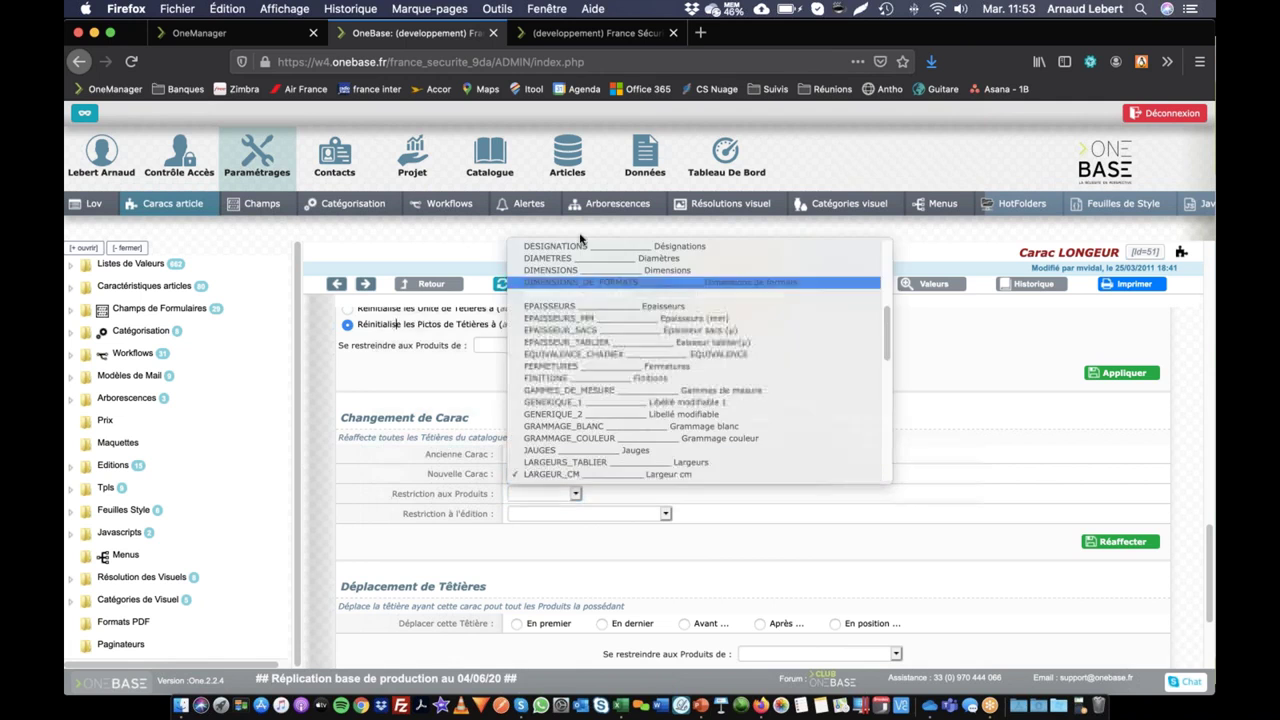
scroll(566, 286, up, 10)
click(560, 246)
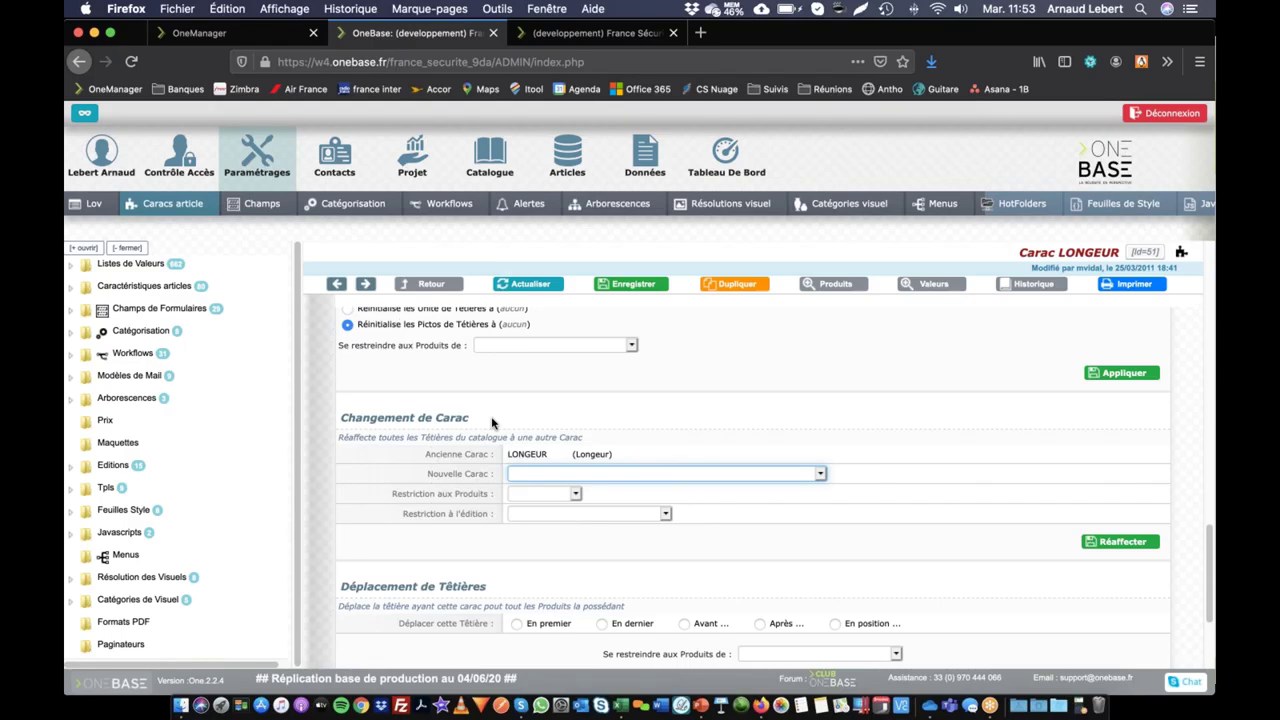
Step: Set the header move to place the LONGEUR header before the existing LARGEUR_CM header
scroll(495, 425, down, 1)
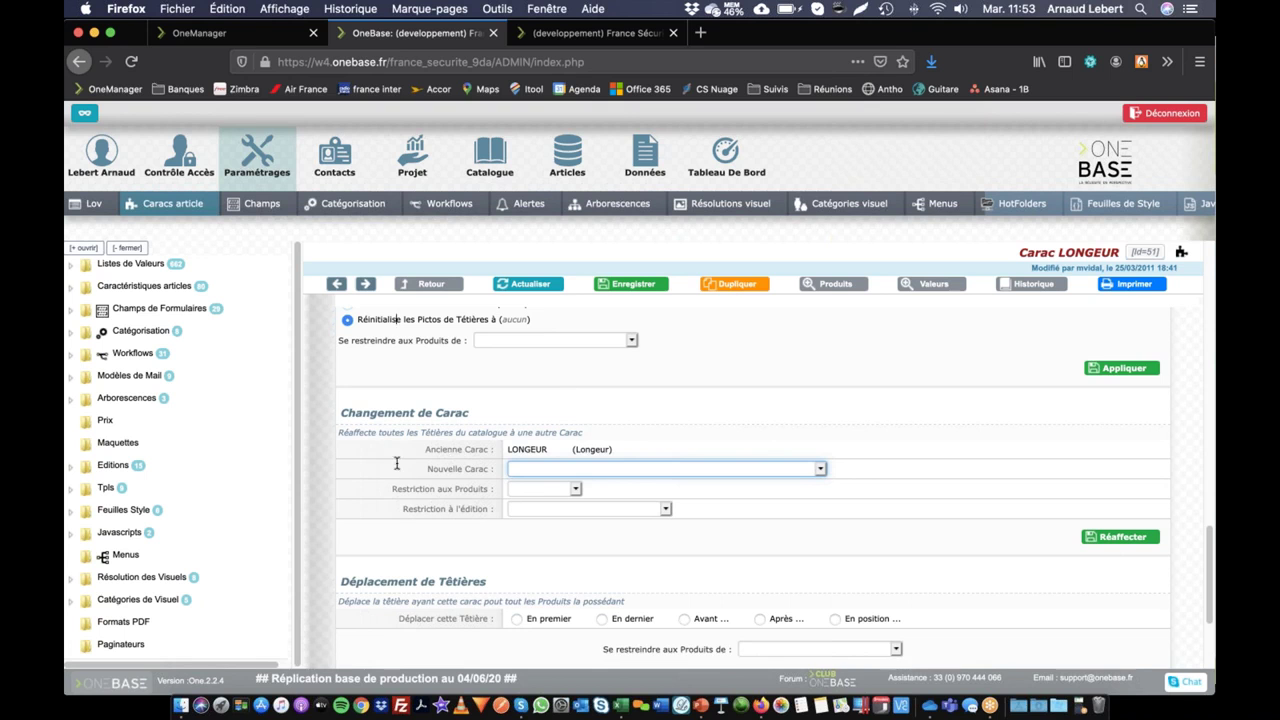
scroll(420, 475, down, 5)
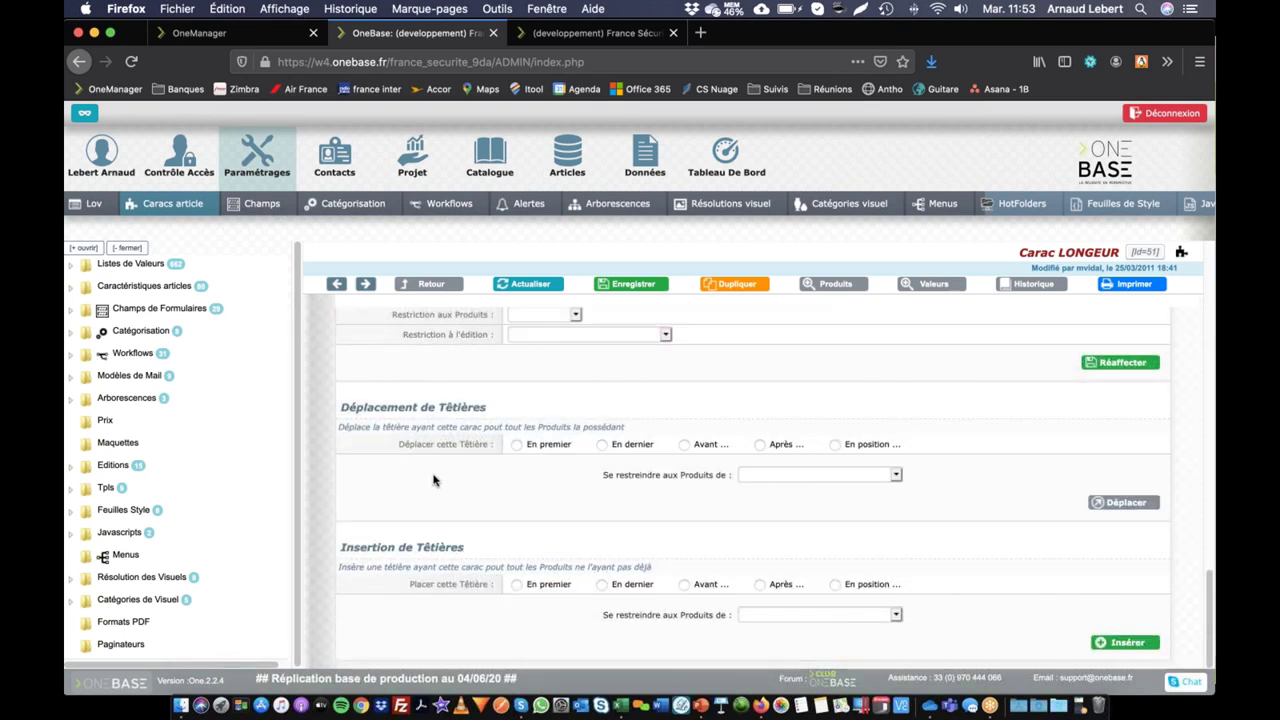
drag(404, 408, 488, 408)
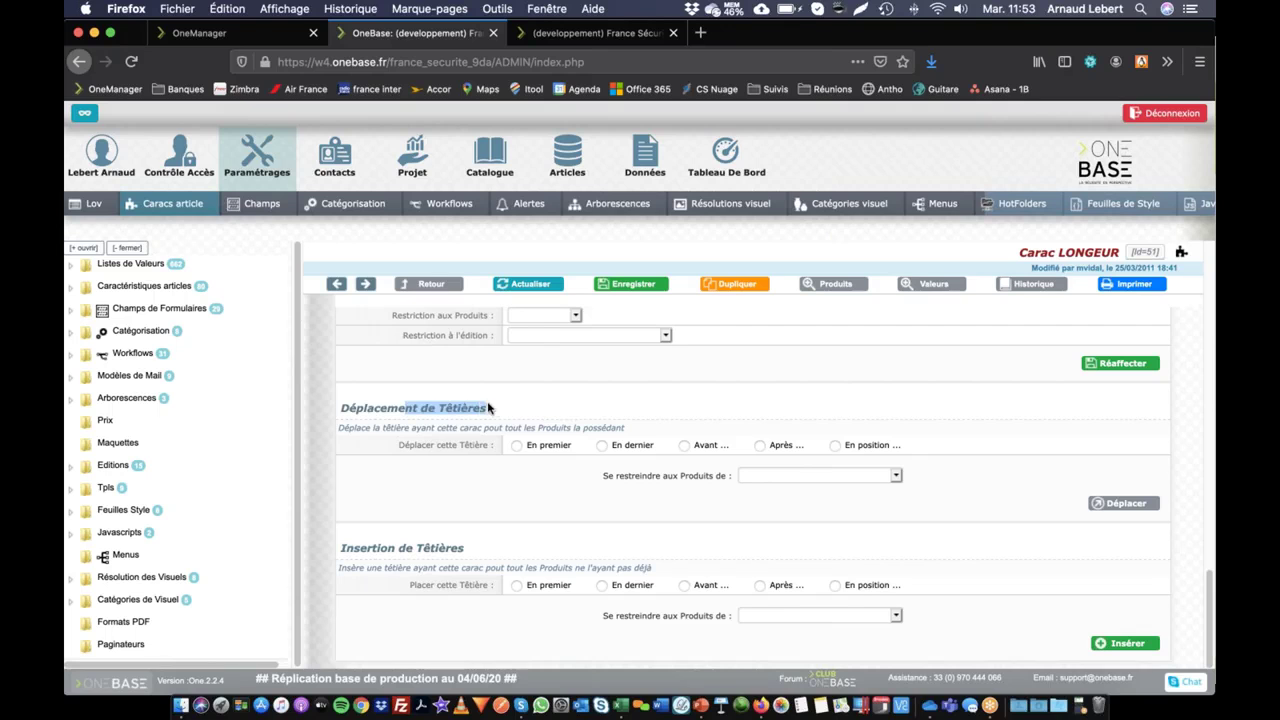
click(444, 410)
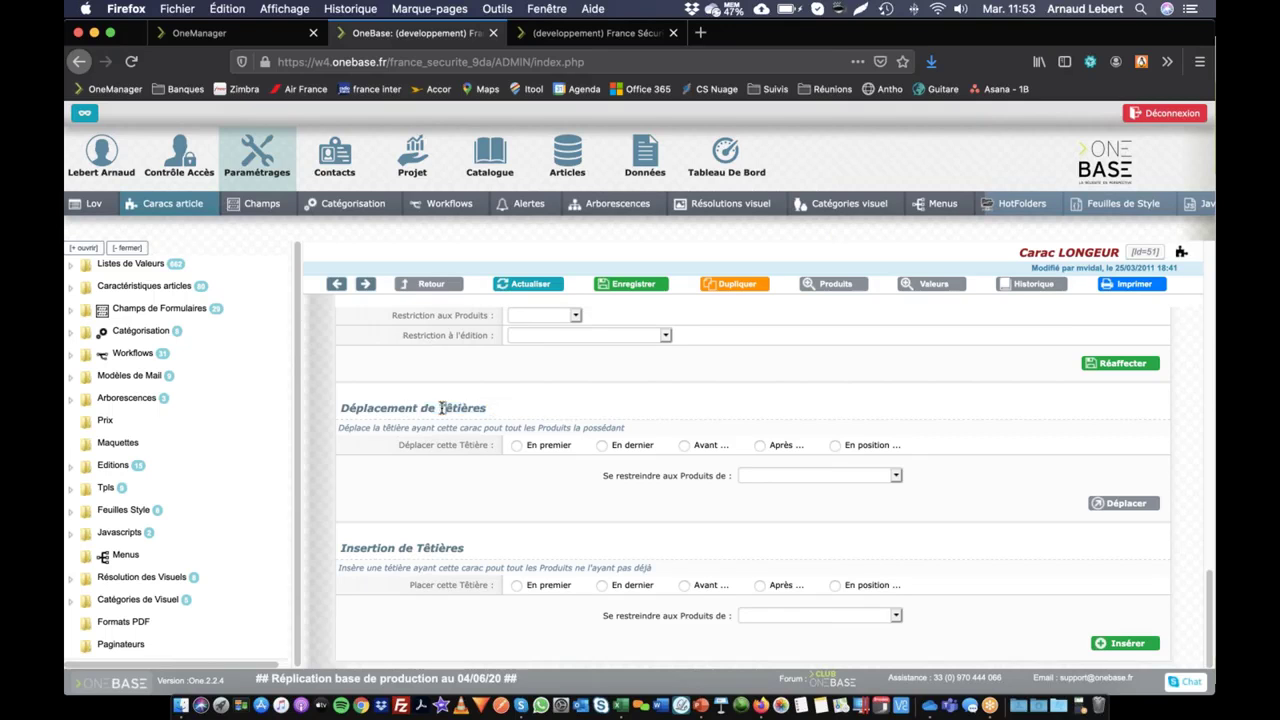
click(516, 445)
click(684, 445)
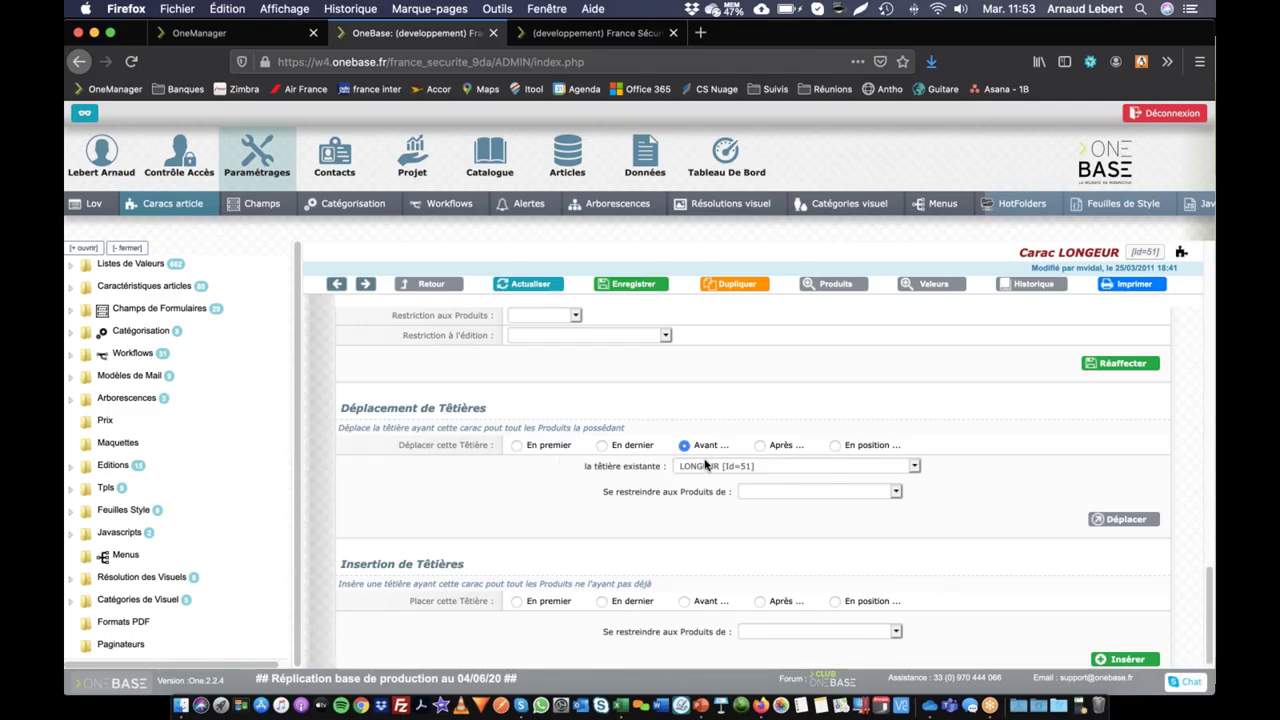
click(708, 465)
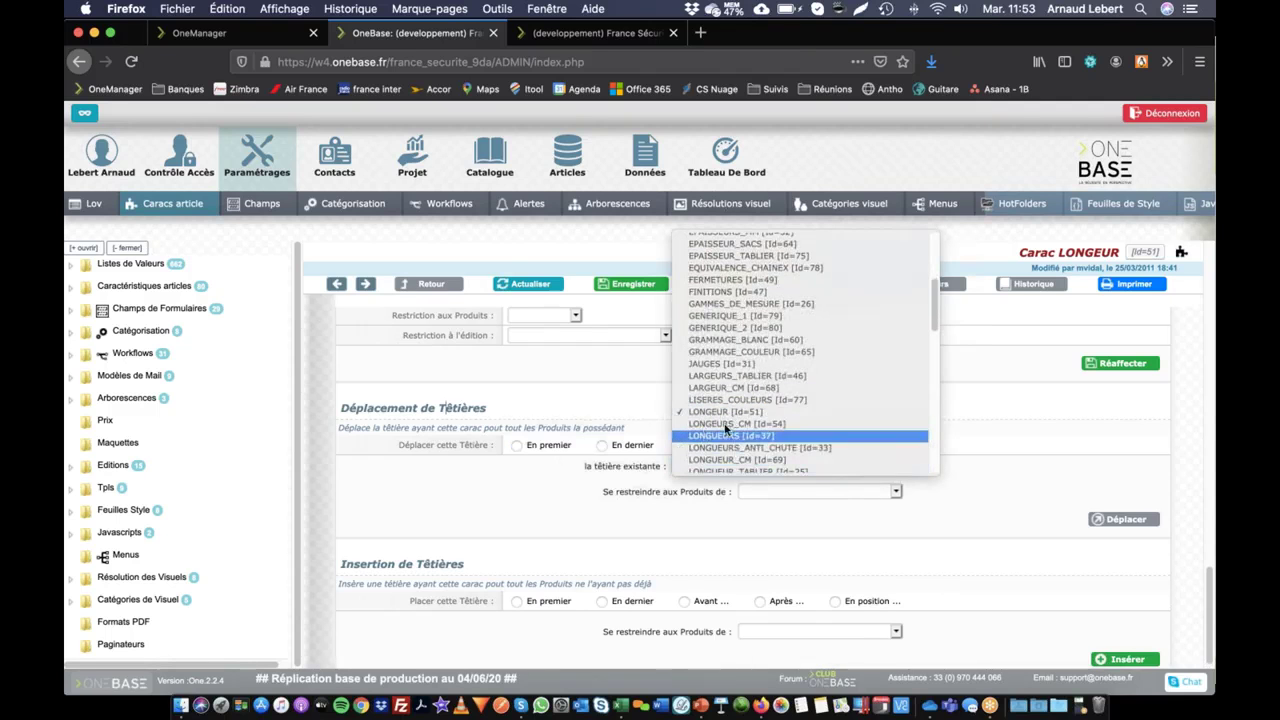
scroll(737, 447, up, 3)
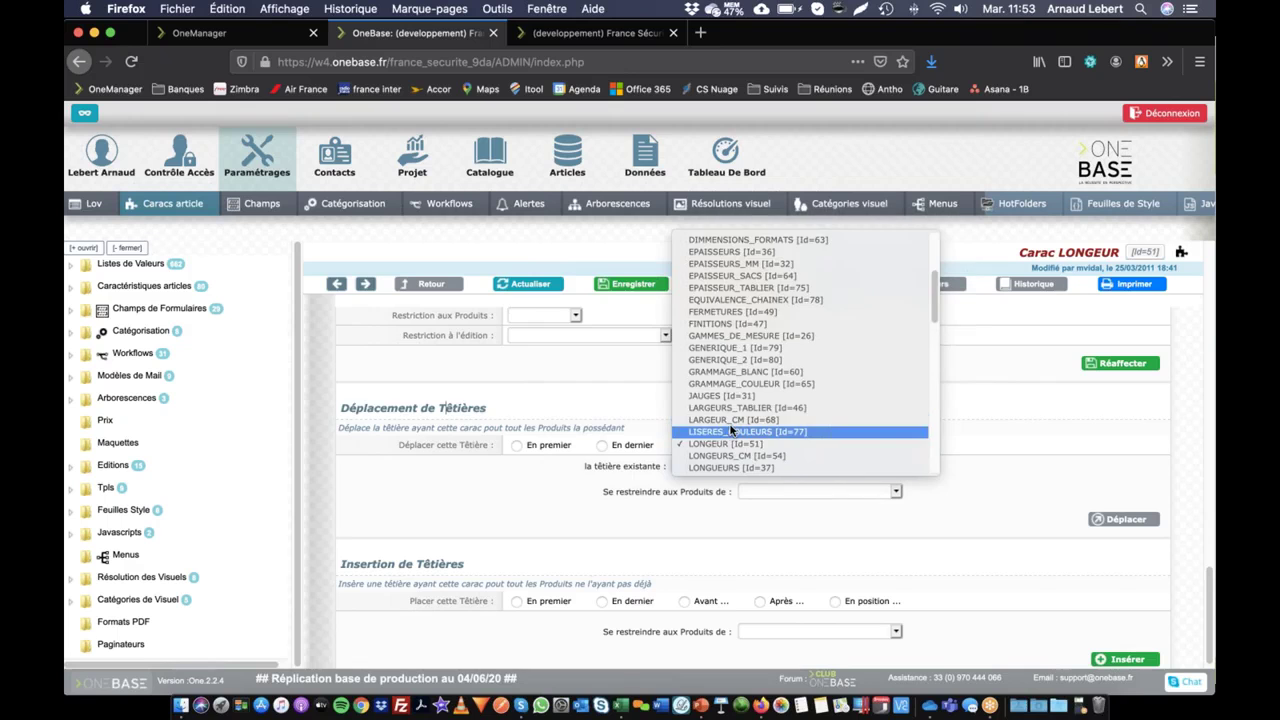
click(733, 430)
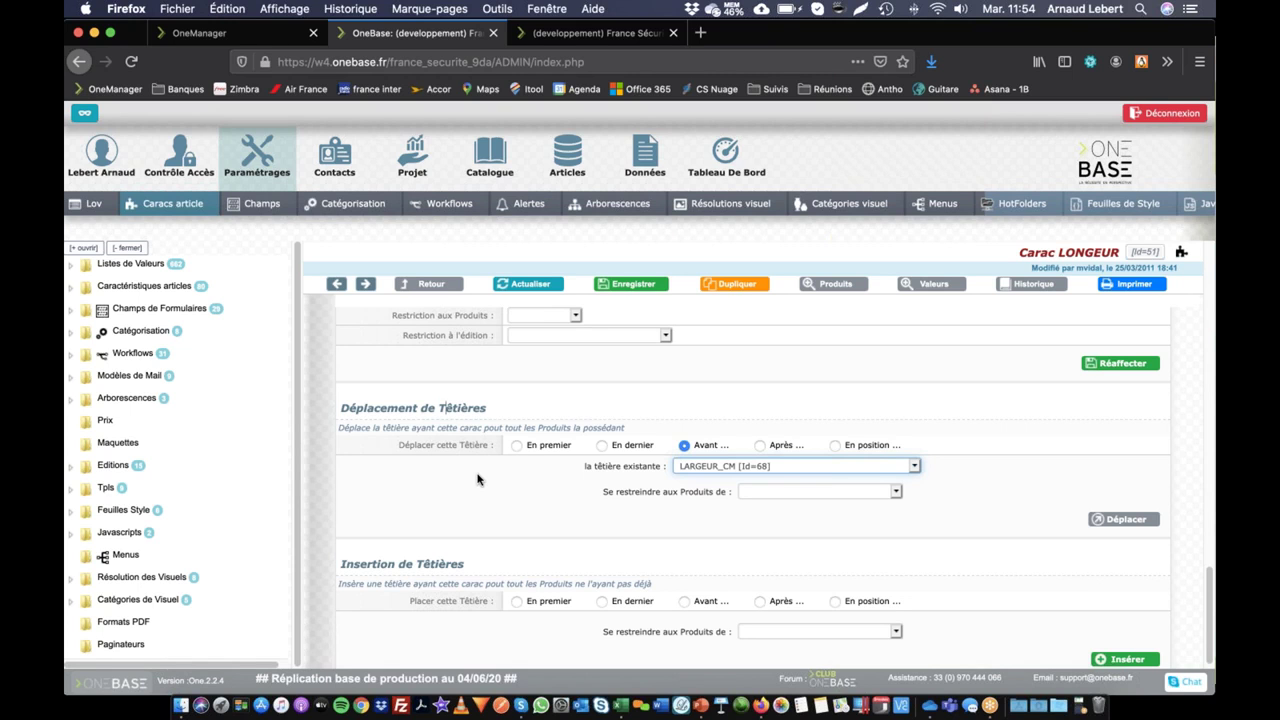
Step: Restrict the header move to CATALOGUE_2021 products and set its target position to En dernier
click(790, 492)
click(790, 516)
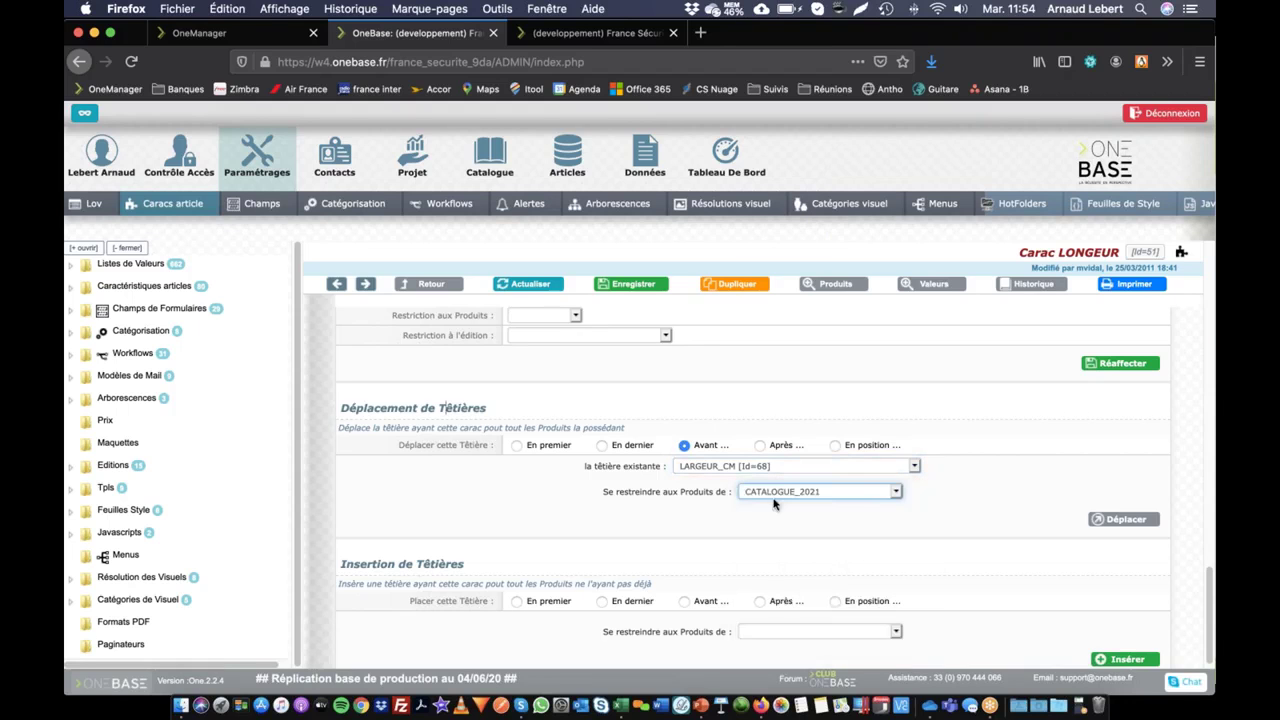
click(735, 466)
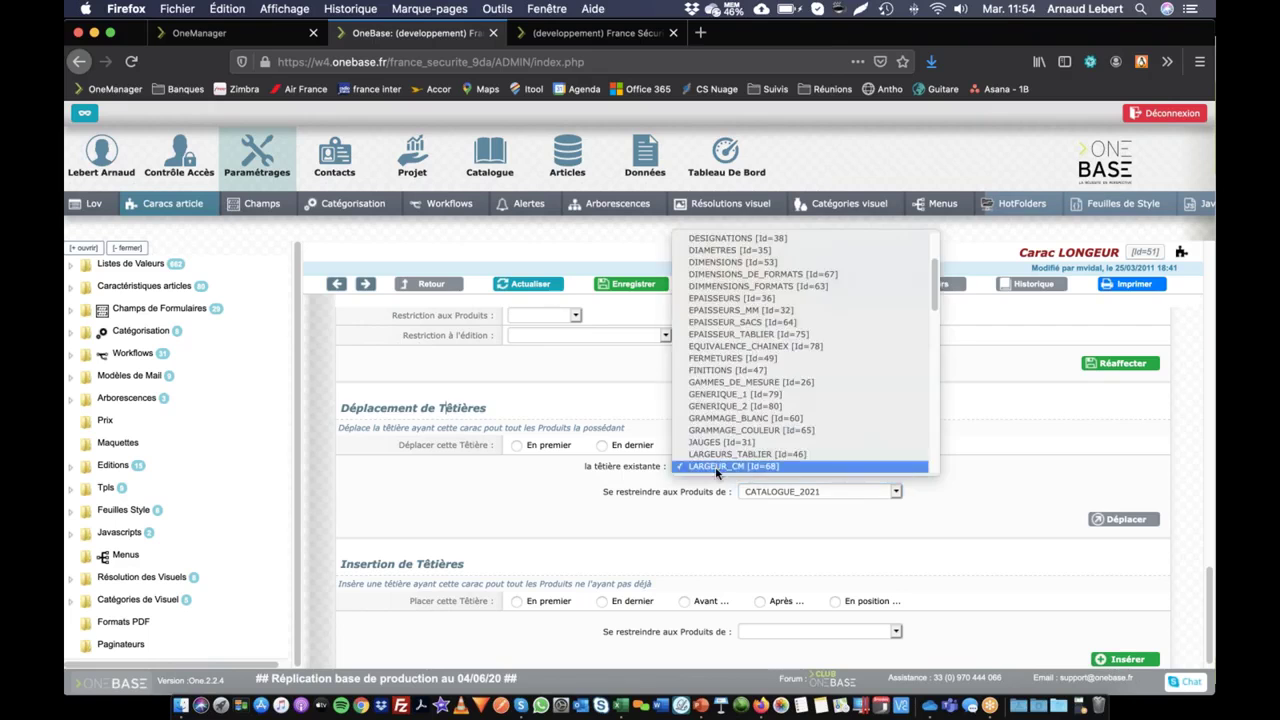
click(540, 448)
click(602, 446)
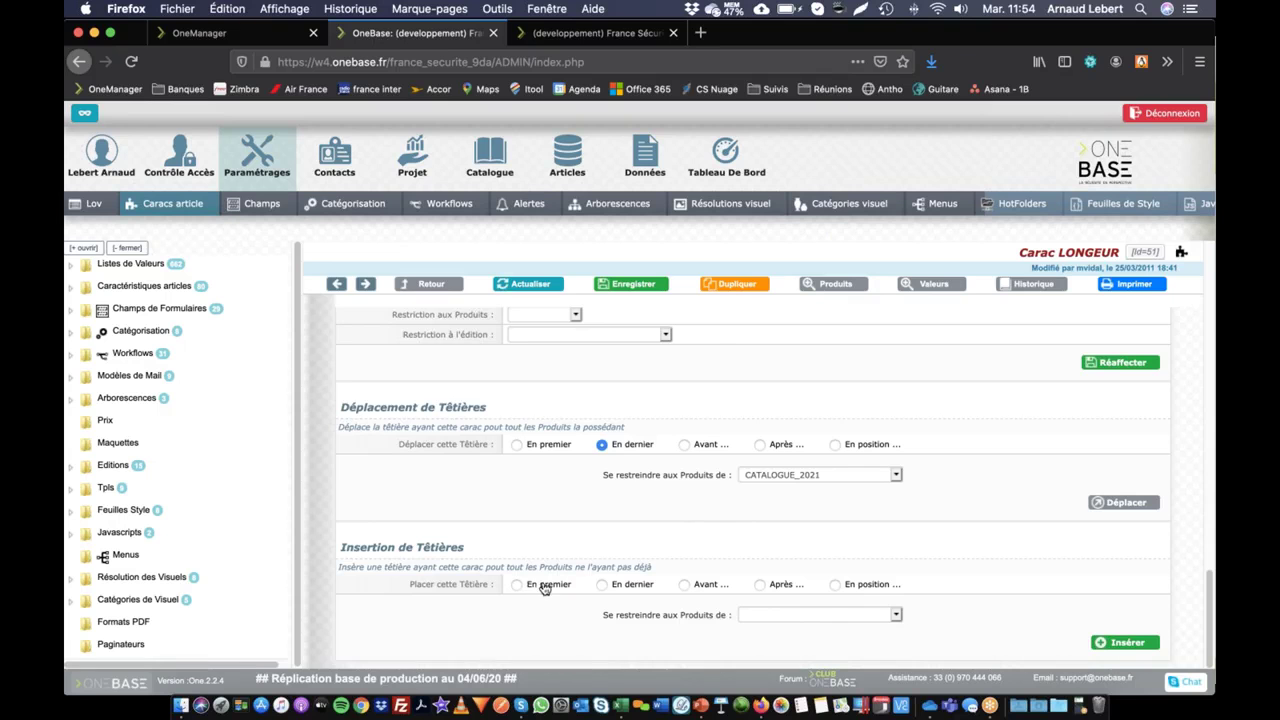
Step: Mark LONGEUR as a system characteristic in its definition
scroll(433, 551, up, 5)
scroll(433, 551, up, 10)
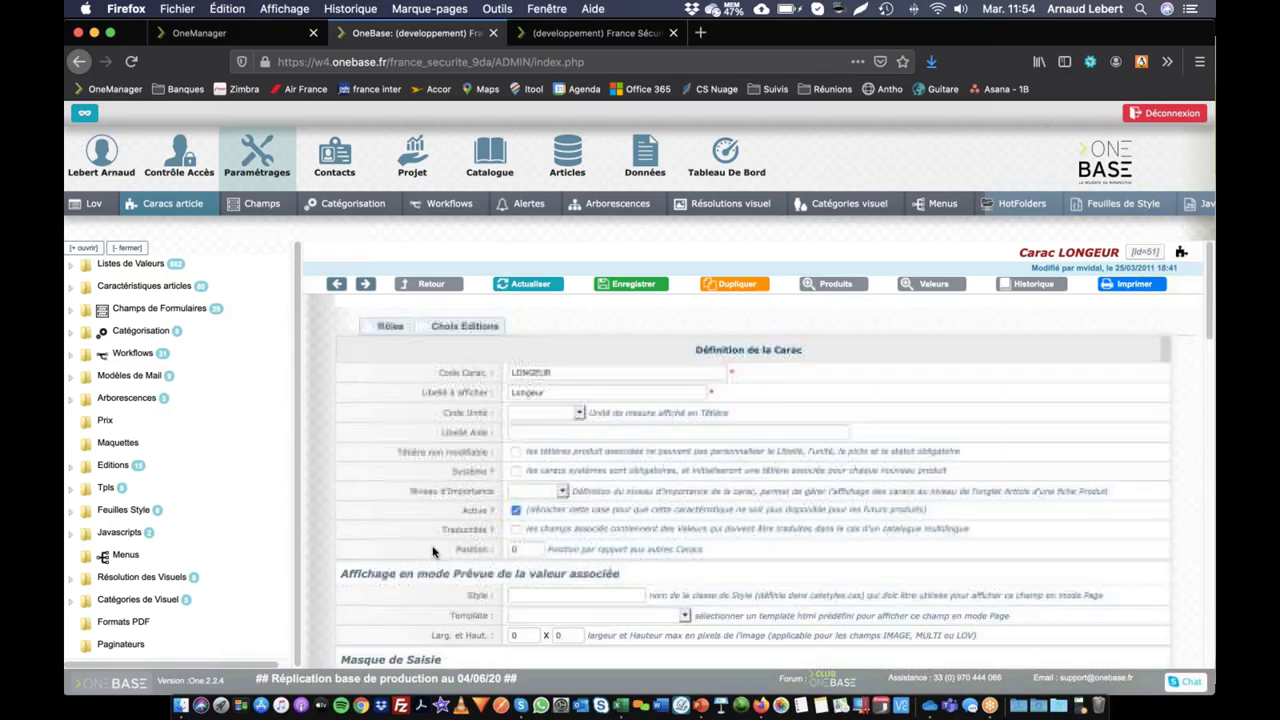
click(516, 471)
Step: Examine the options for inserting the LONGEUR header into products that do not have it yet
scroll(614, 488, down, 10)
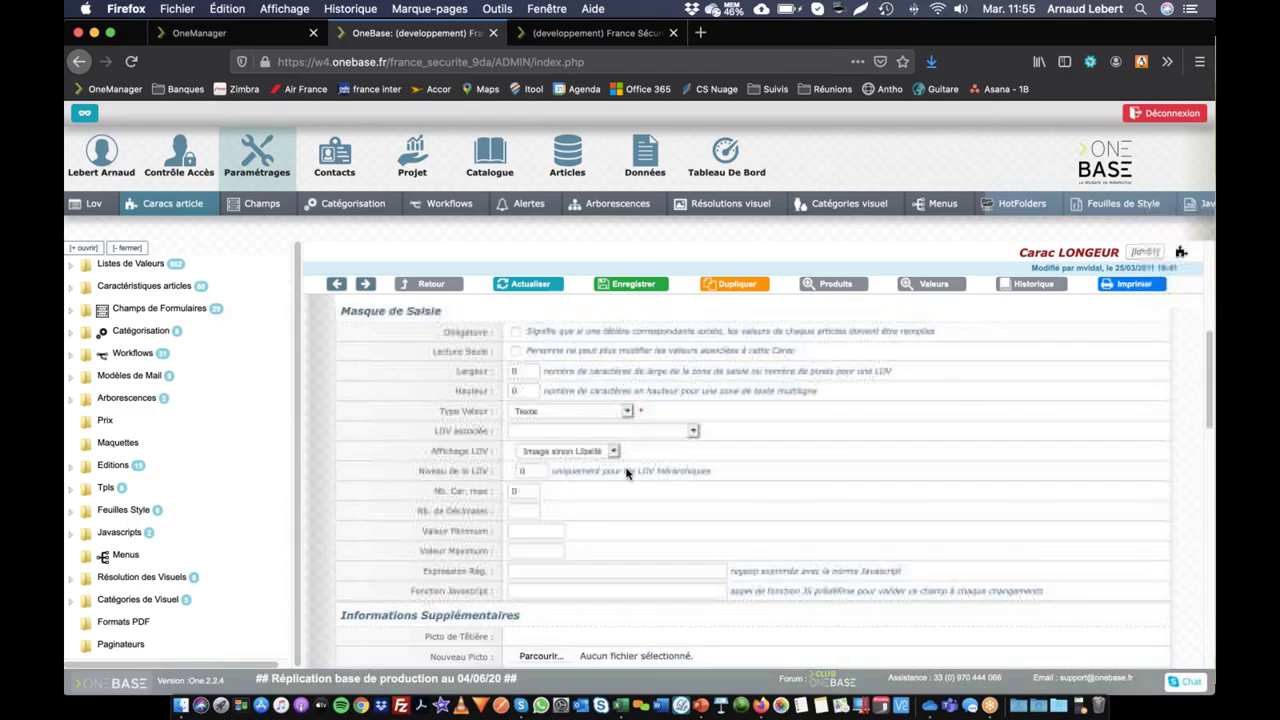
scroll(614, 488, down, 10)
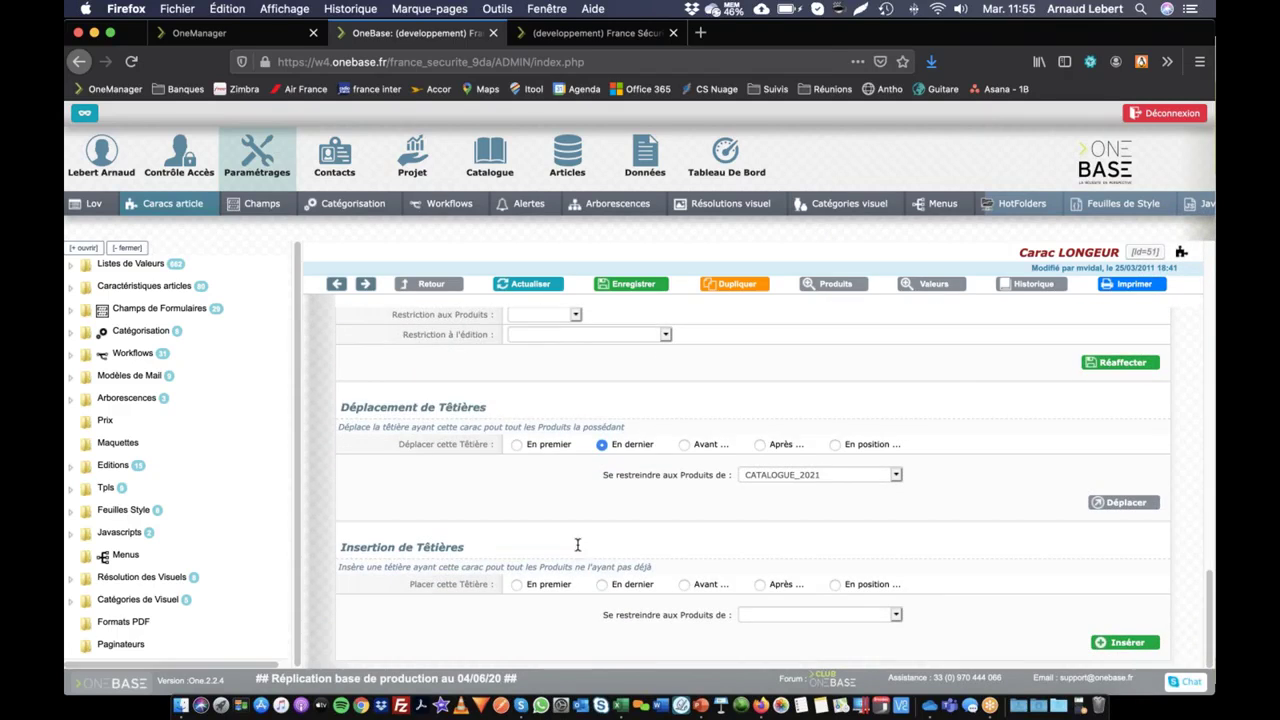
drag(338, 547, 534, 557)
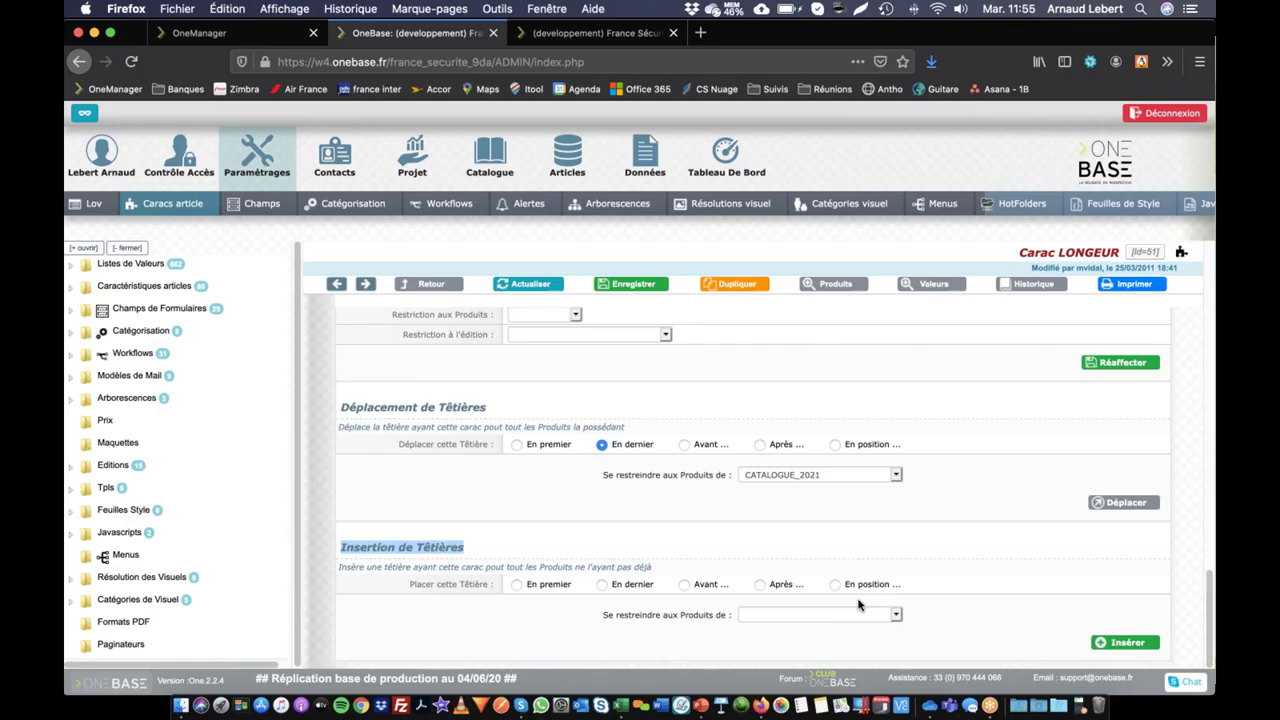
Step: Open the Cravates product sheet from the products using LONGEUR and display its list of headers
scroll(857, 604, up, 15)
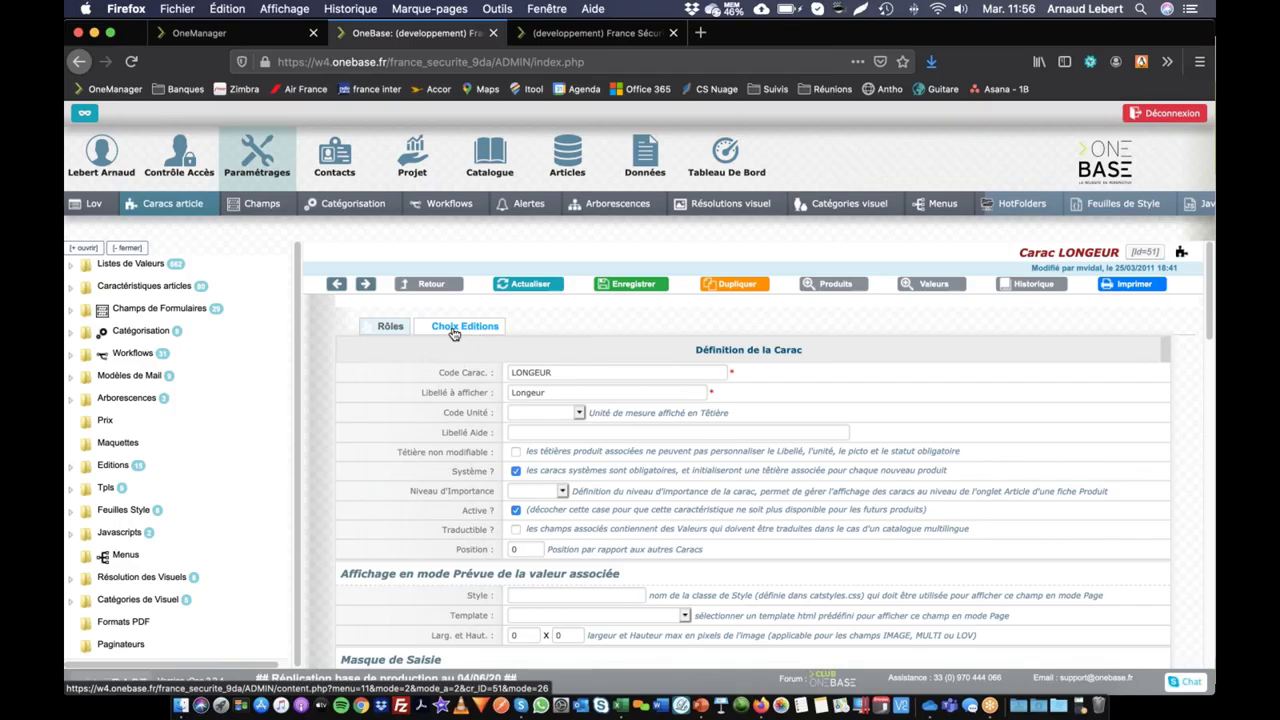
click(838, 304)
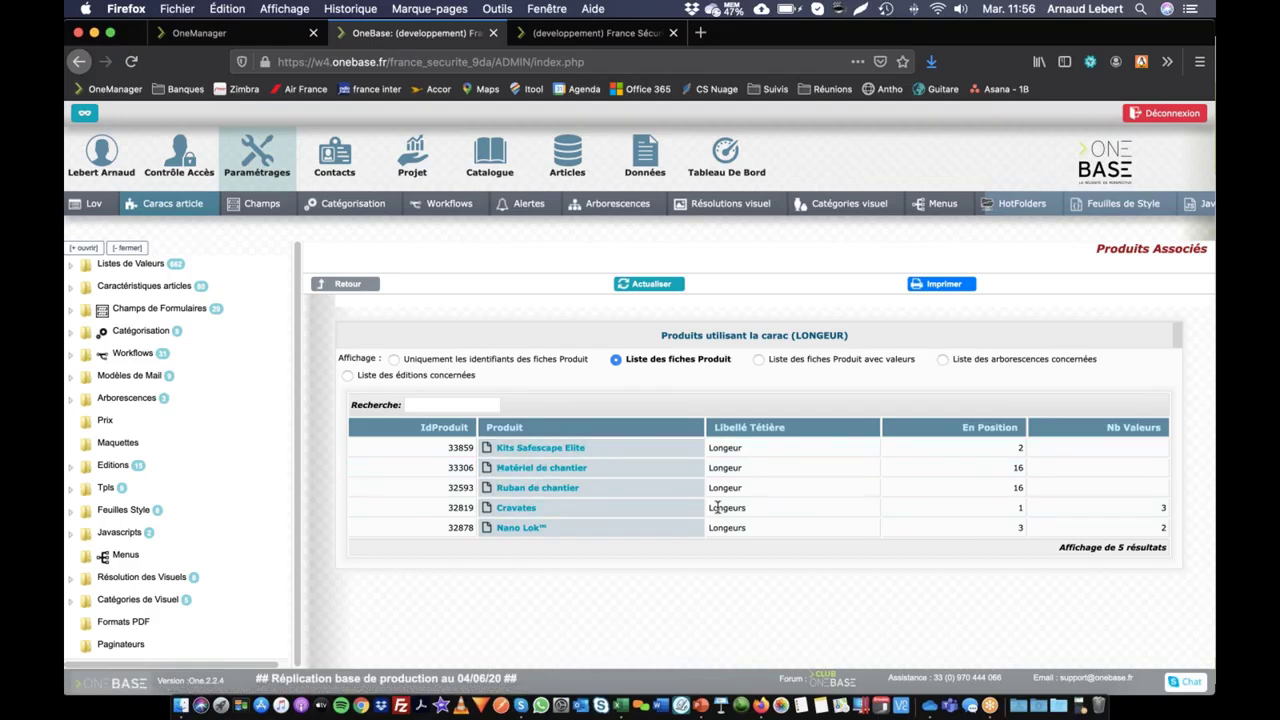
click(514, 508)
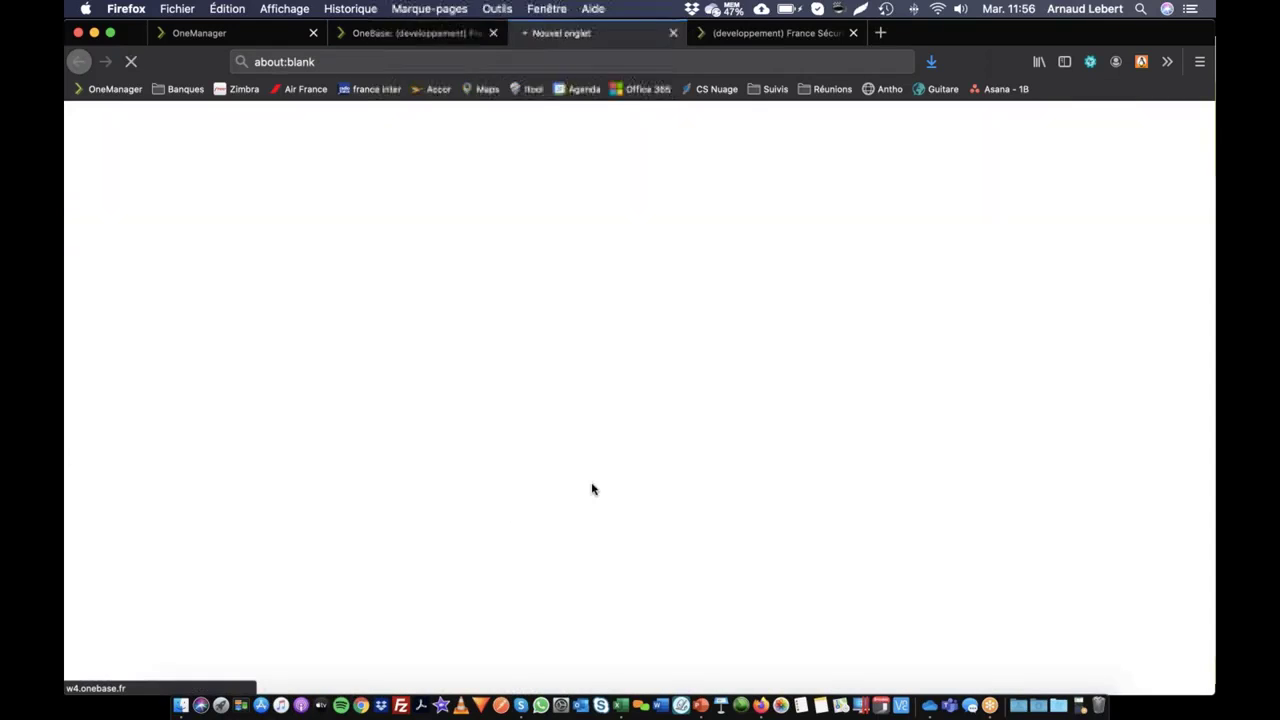
scroll(600, 310, down, 15)
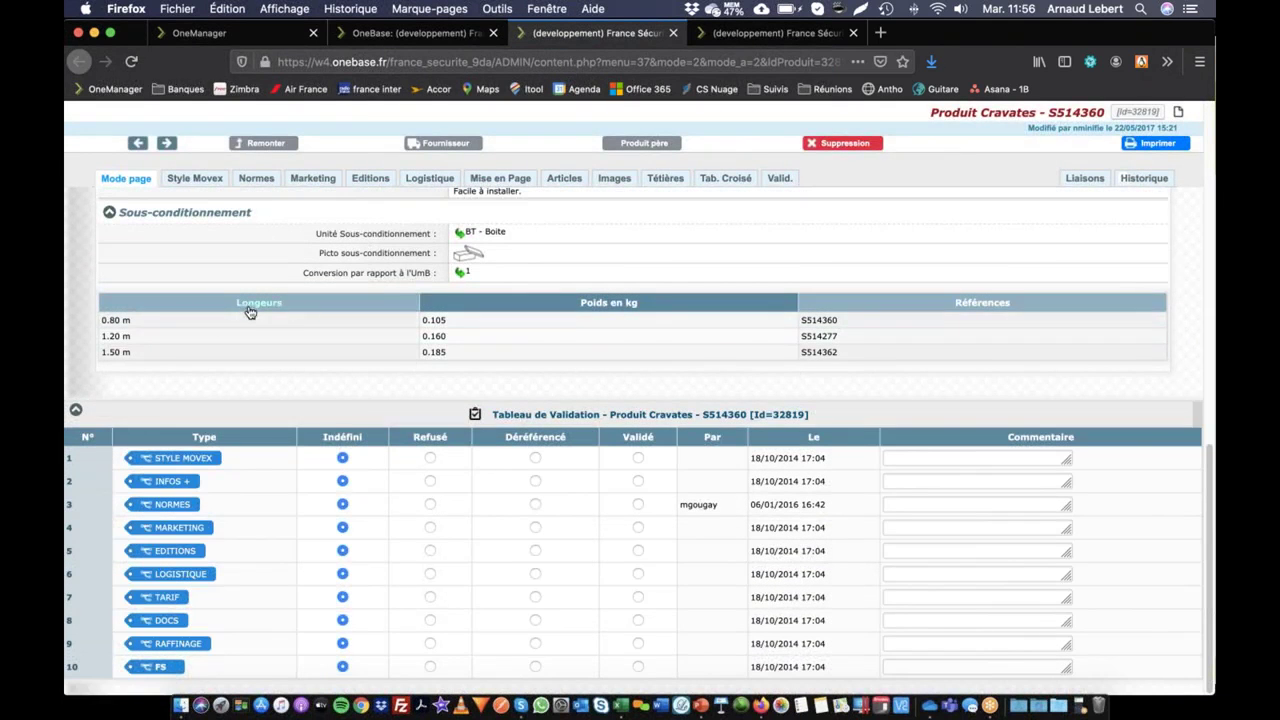
click(665, 180)
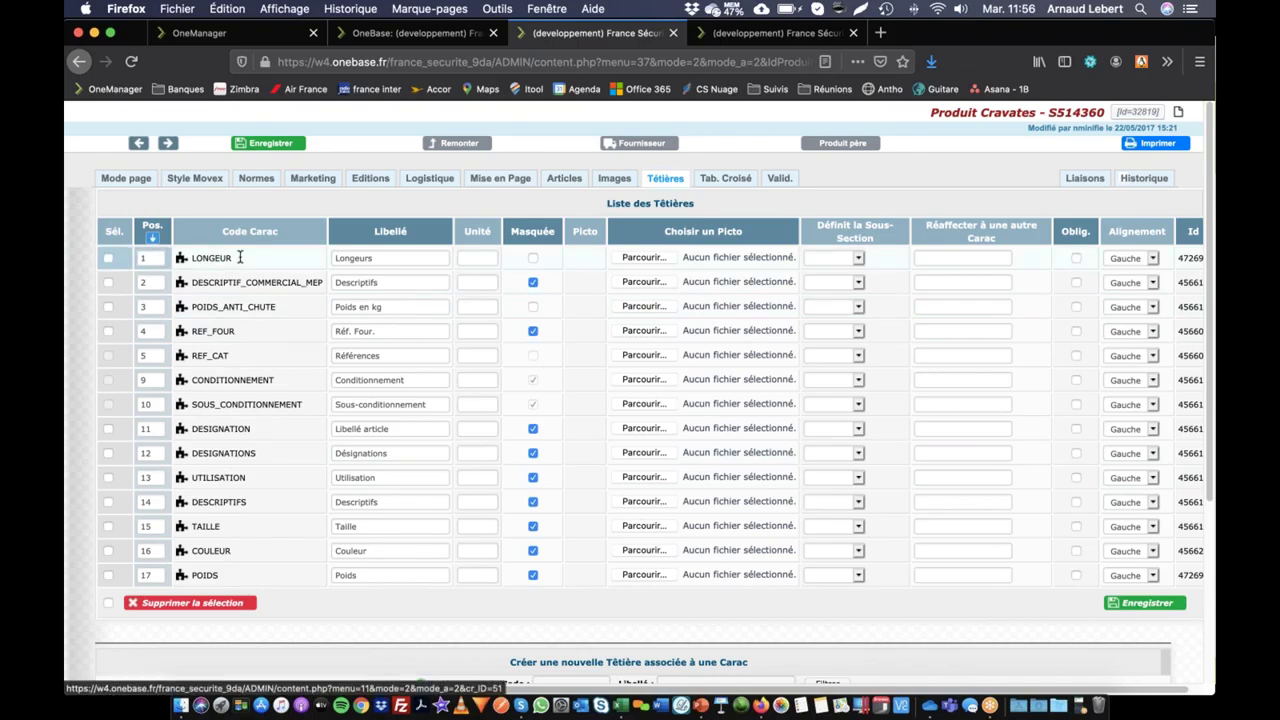
Step: Check the LONGEUR header's label and position in Cravates, and open the Kits Safescape Elite product sheet from the products using LONGEUR
double_click(385, 260)
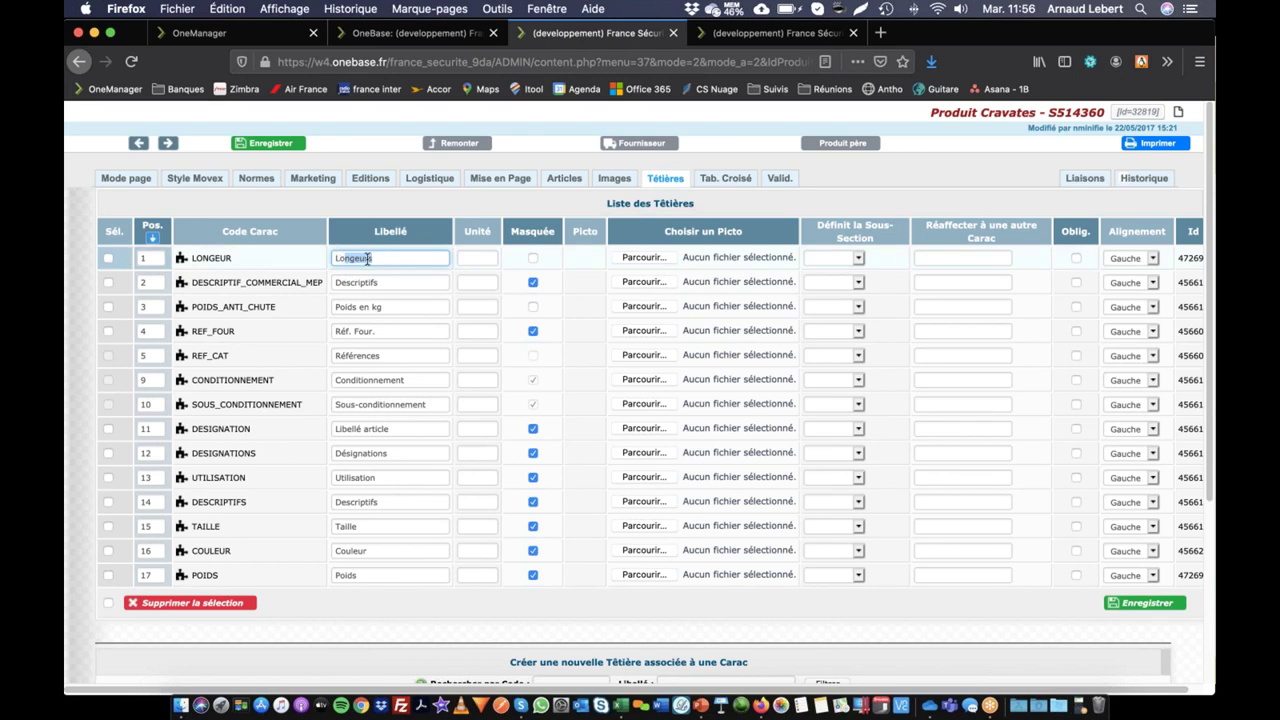
double_click(143, 258)
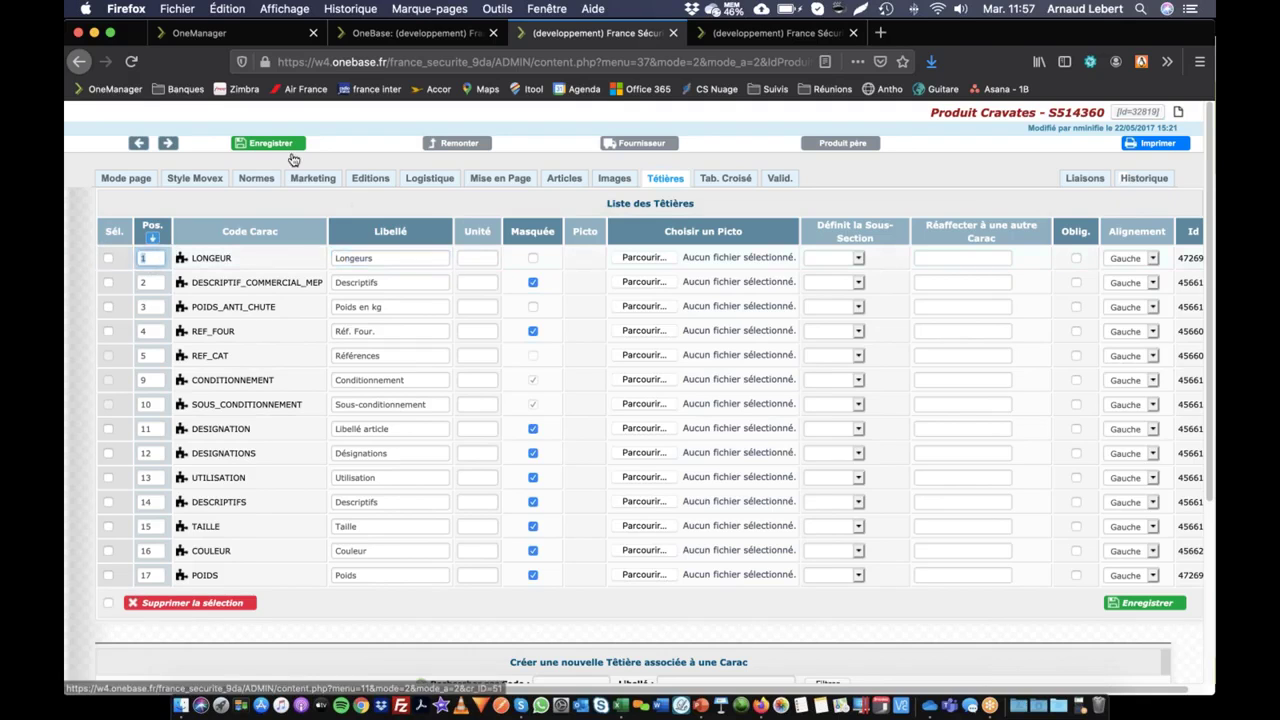
click(748, 36)
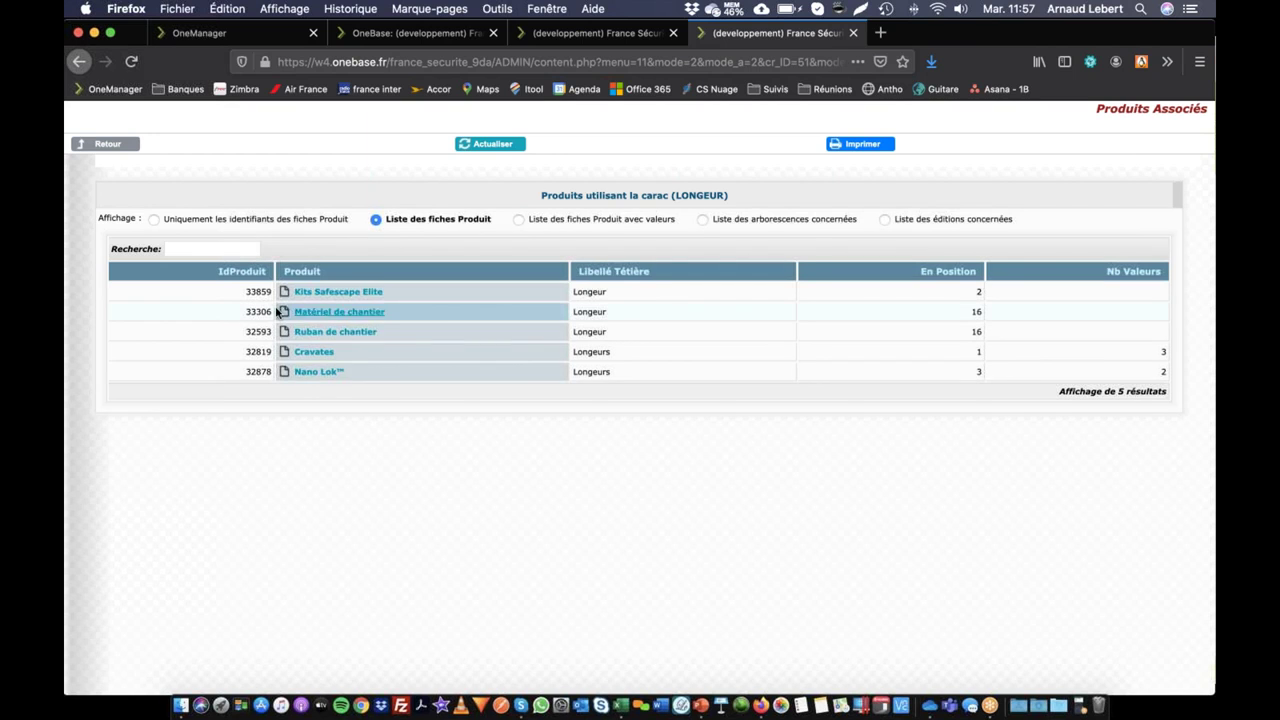
right_click(343, 291)
click(420, 300)
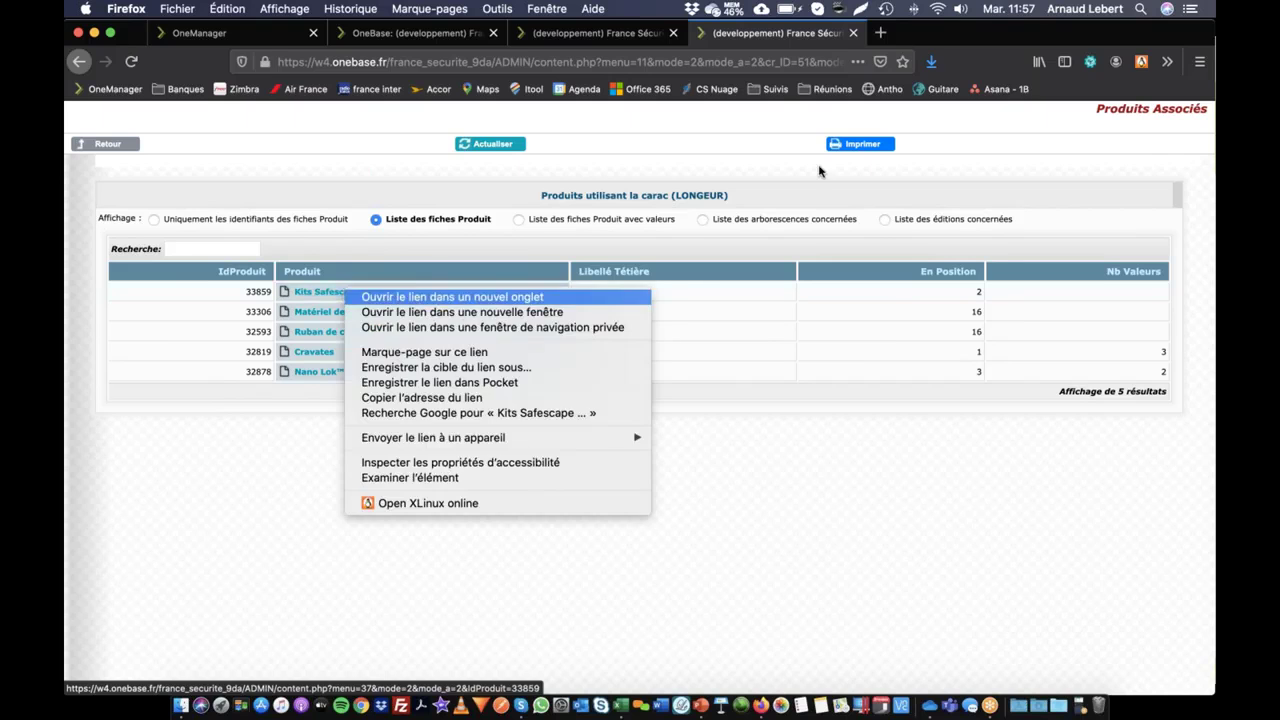
click(882, 38)
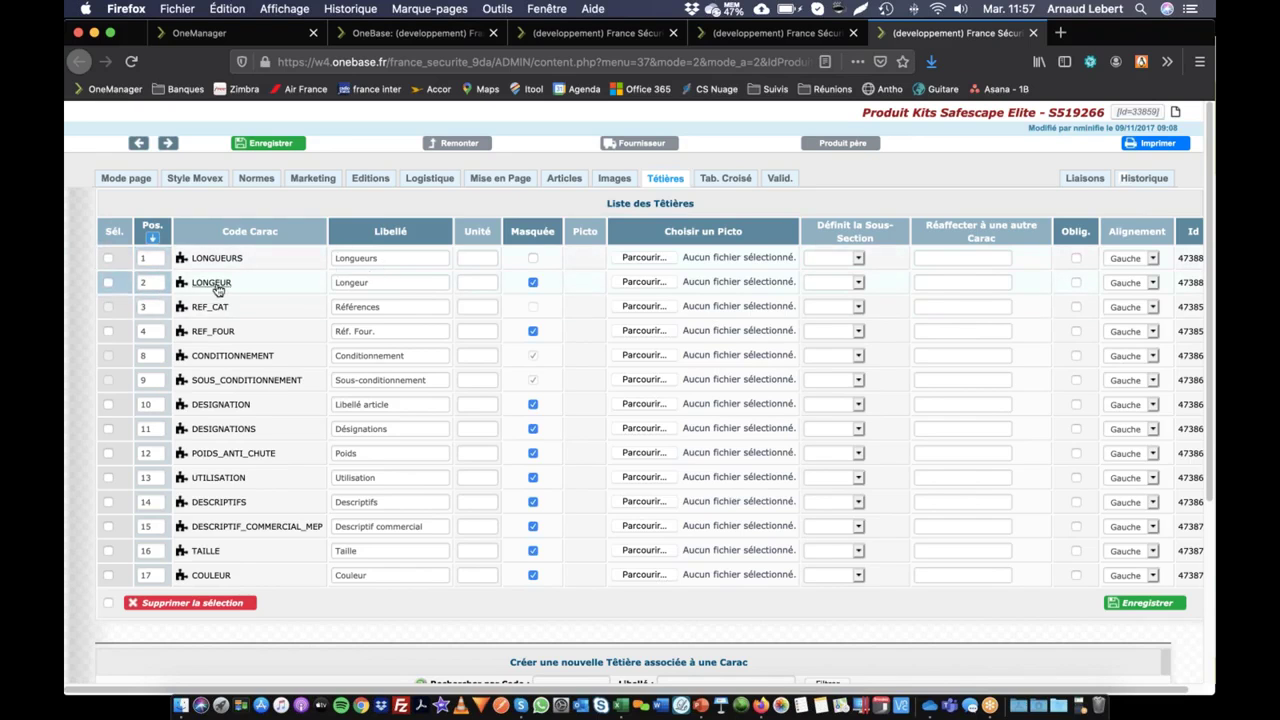
Step: Compare the header list of the Cravates sheet with that of Kits Safescape Elite
click(745, 33)
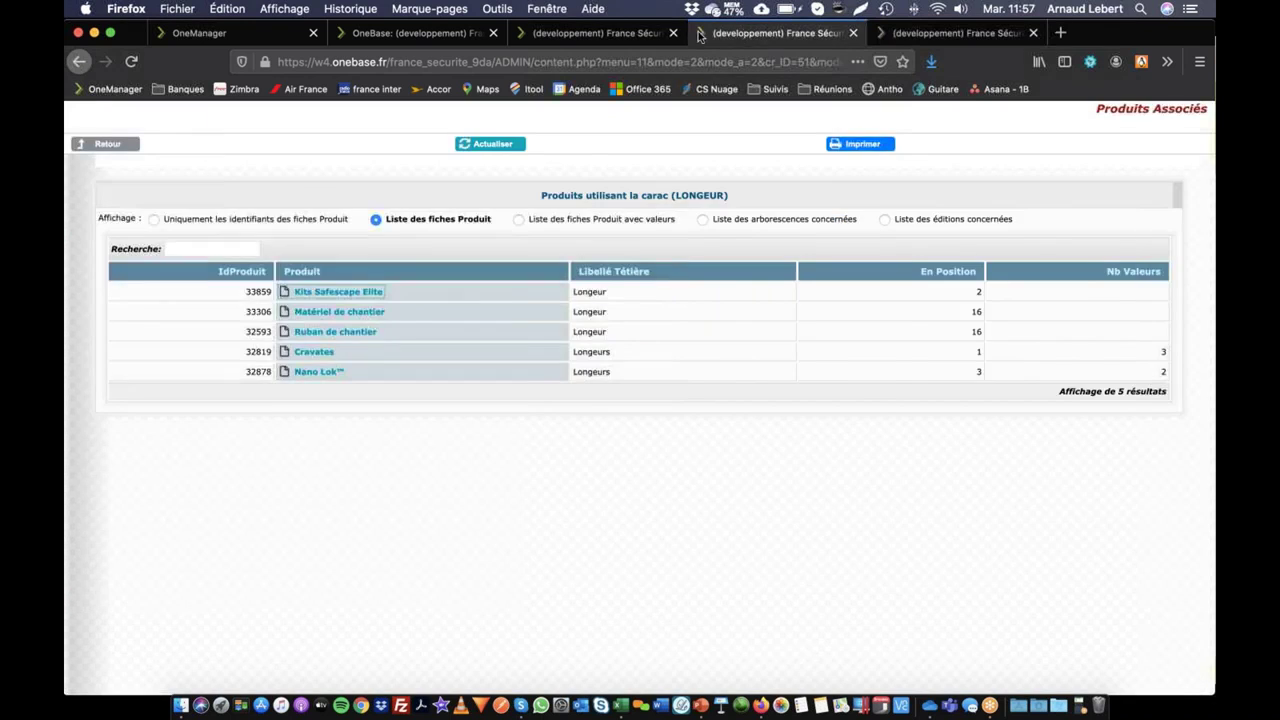
click(626, 33)
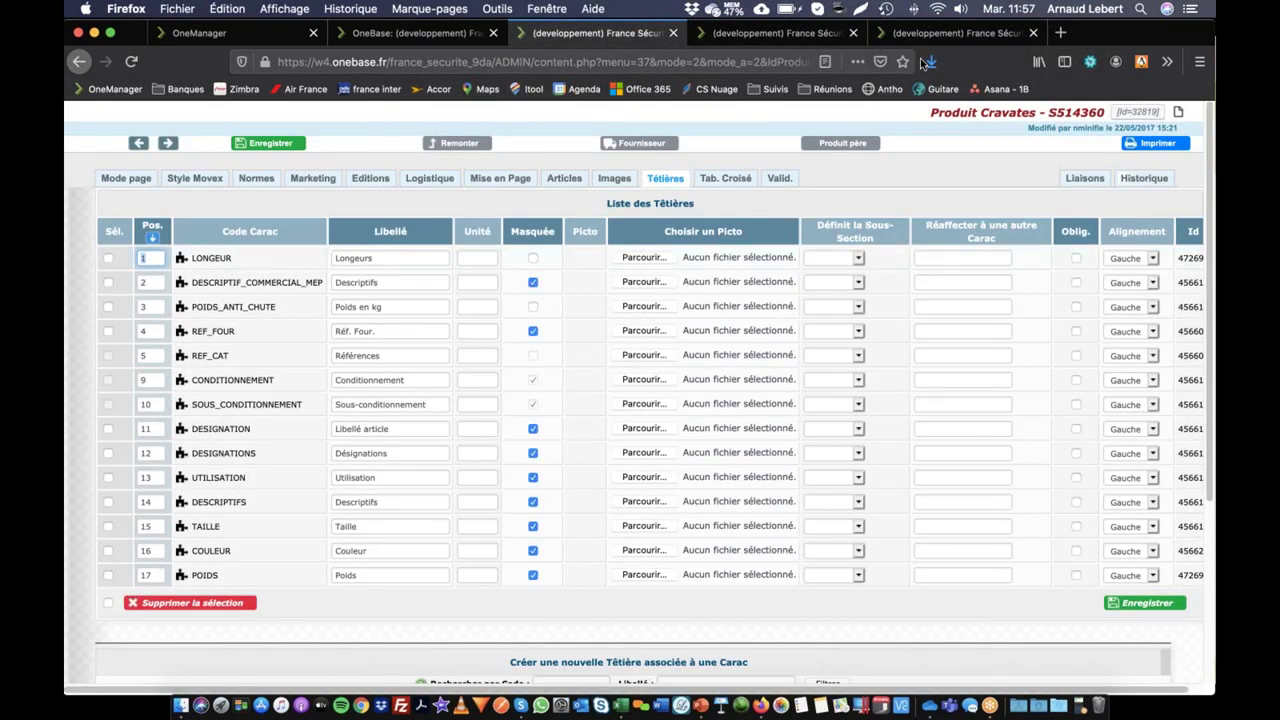
click(880, 37)
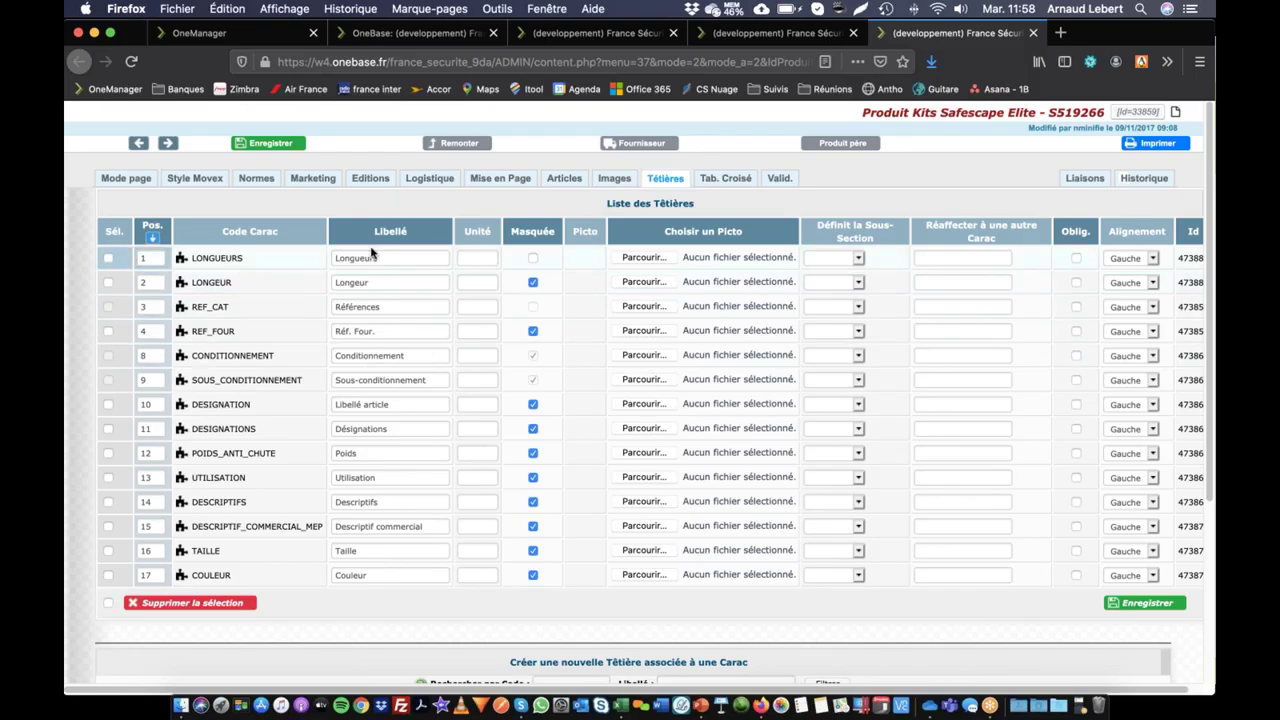
Step: Choose LONGEUR - Longeur as the characteristic to which the LONGUEURS header of Kits Safescape Elite is reassigned
click(478, 258)
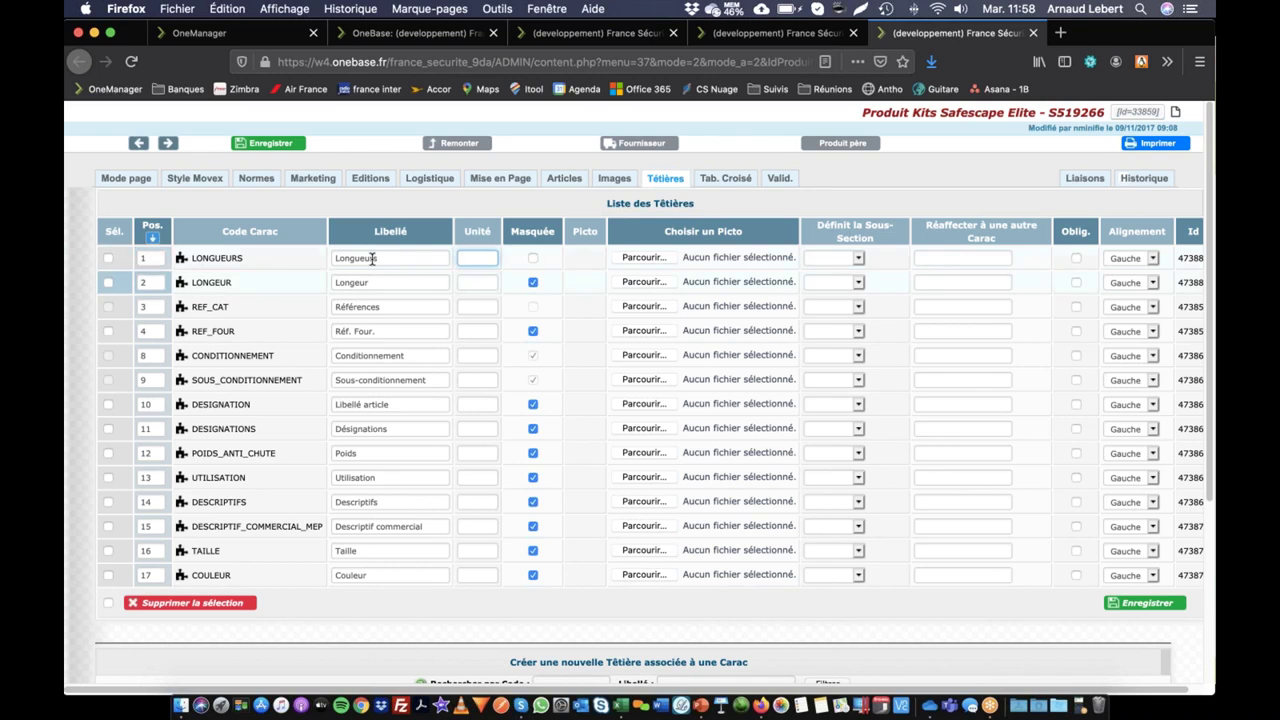
click(942, 257)
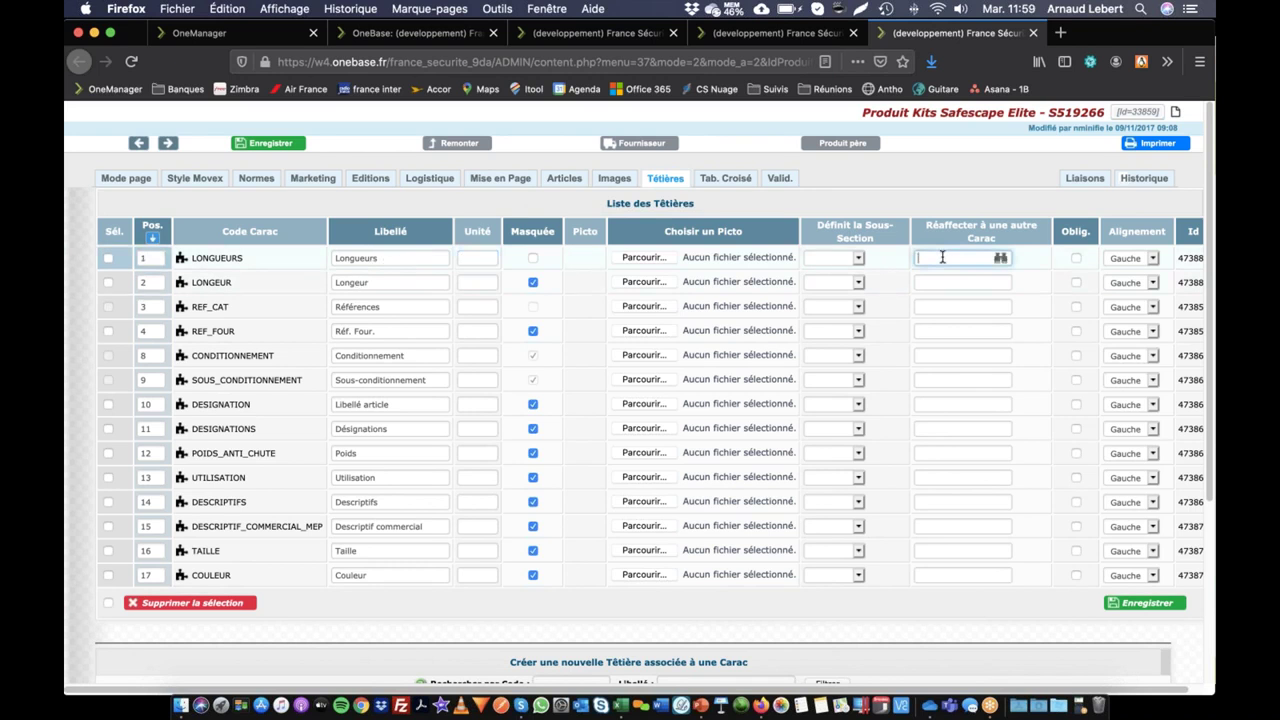
text(LONGU)
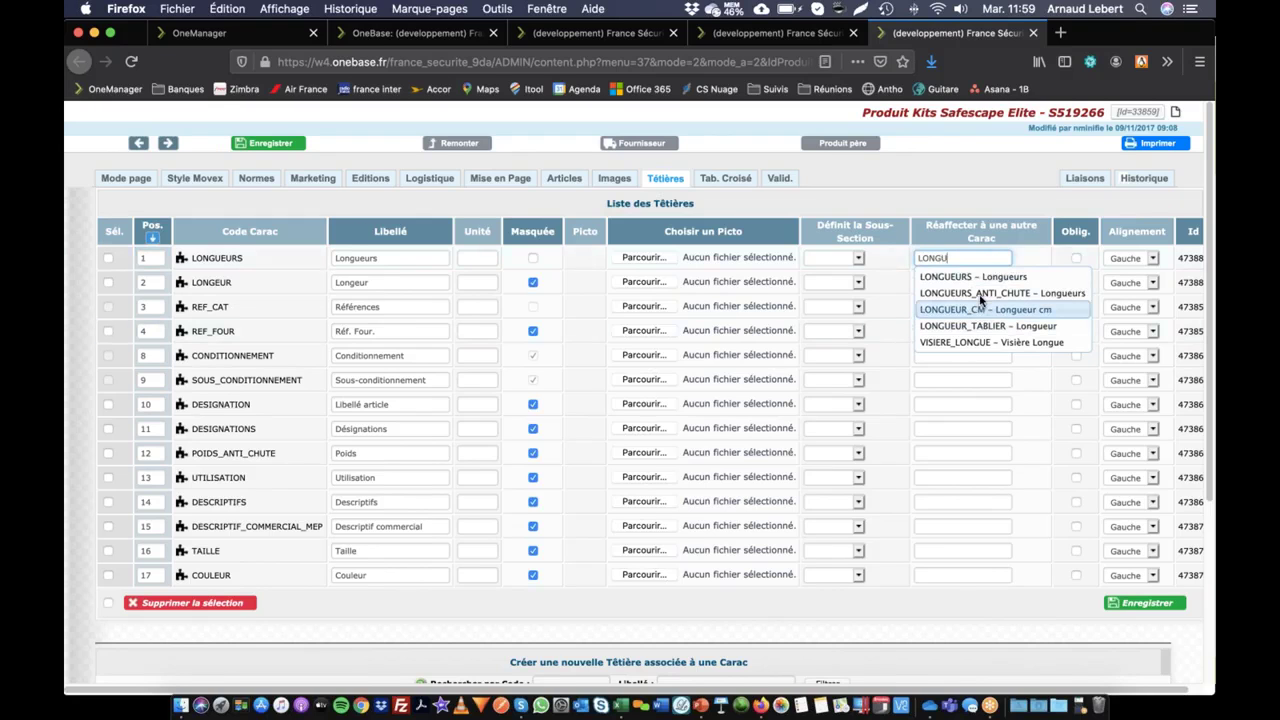
text(EUR)
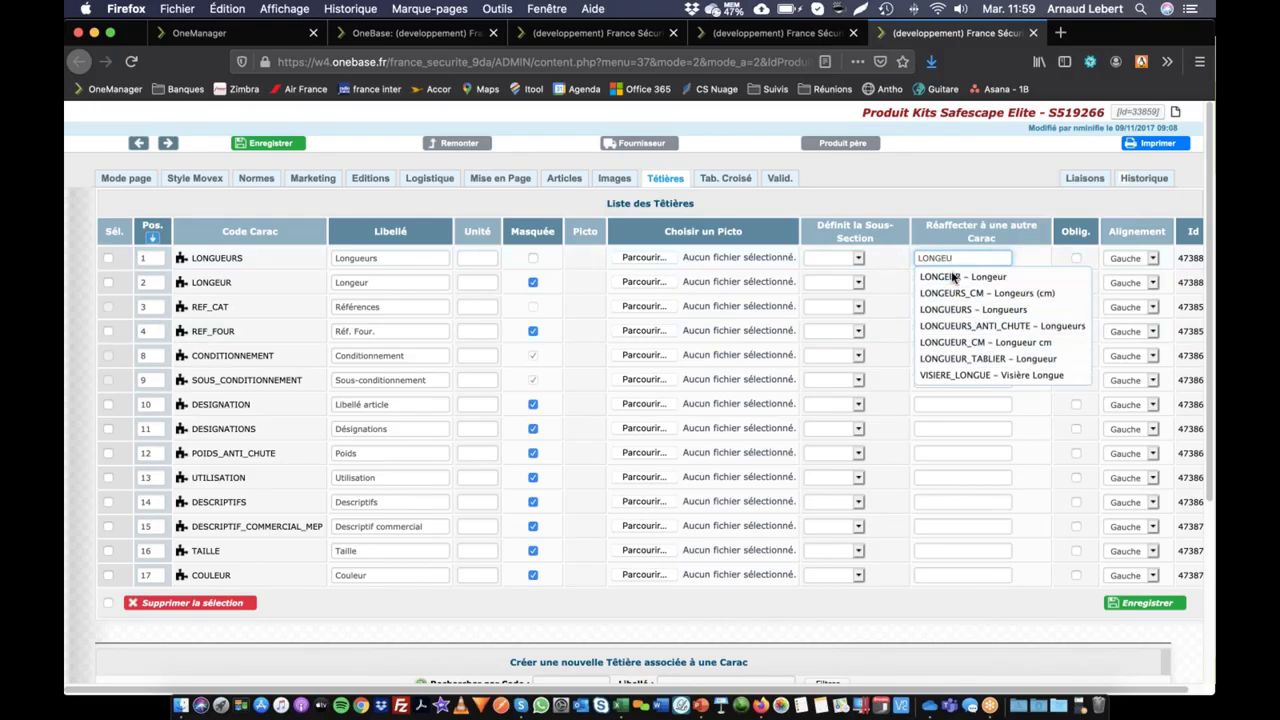
click(959, 278)
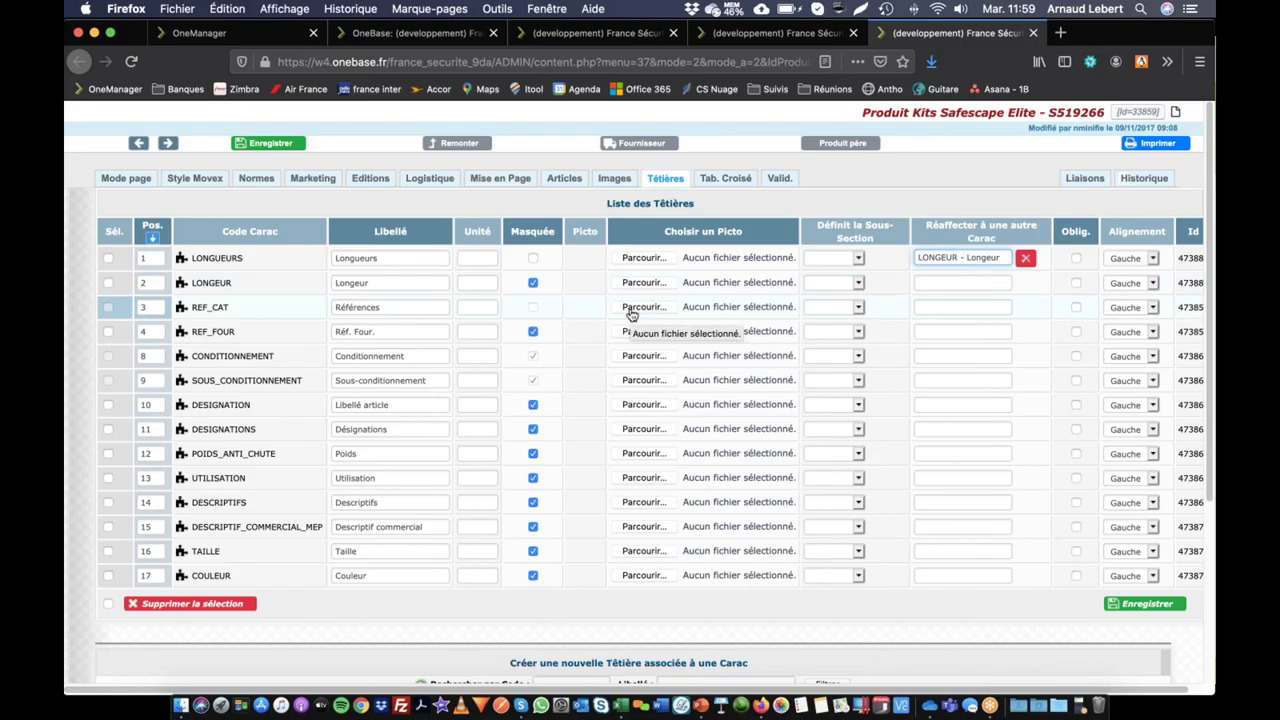
scroll(640, 318, right, 1)
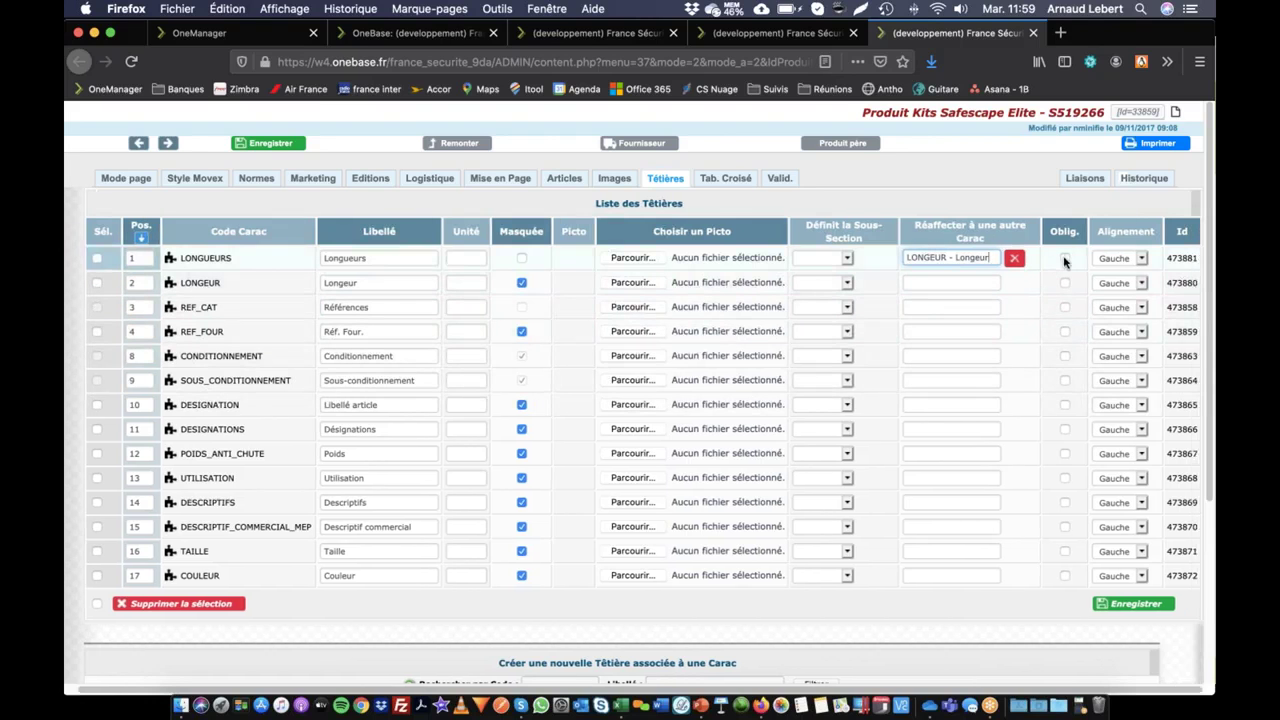
scroll(1051, 289, down, 2)
scroll(1051, 289, up, 2)
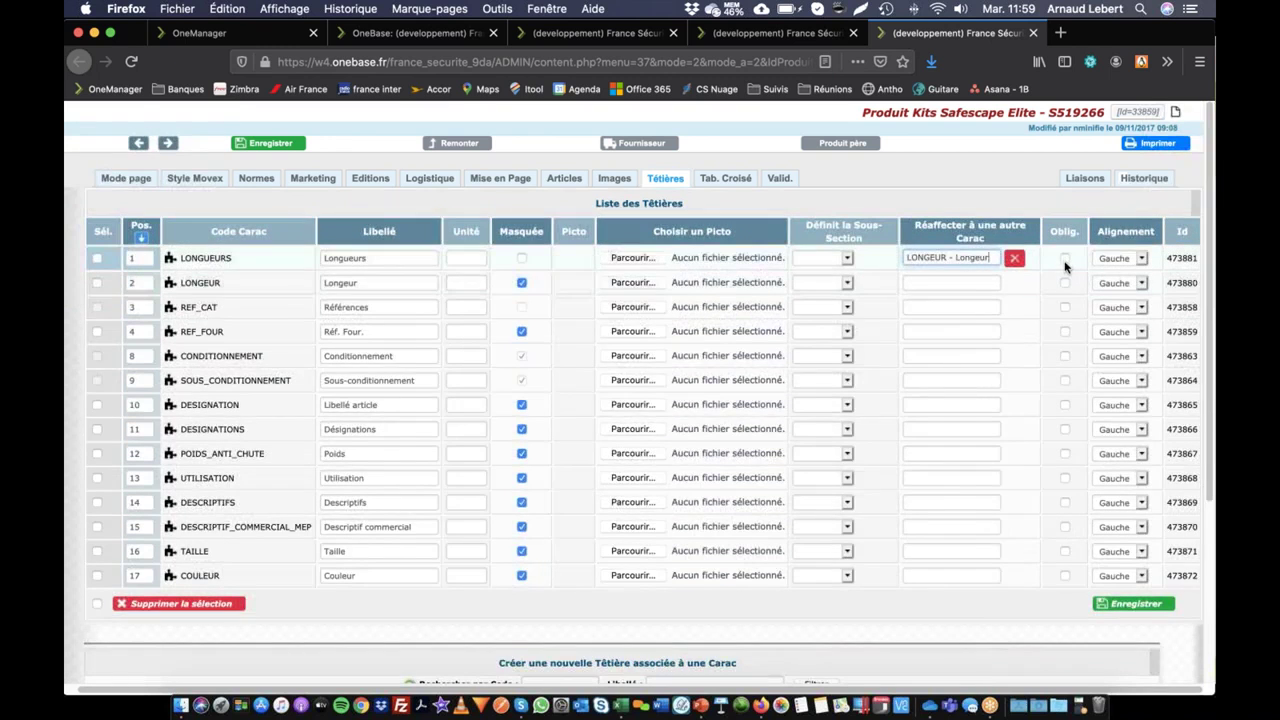
scroll(1064, 266, left, 1)
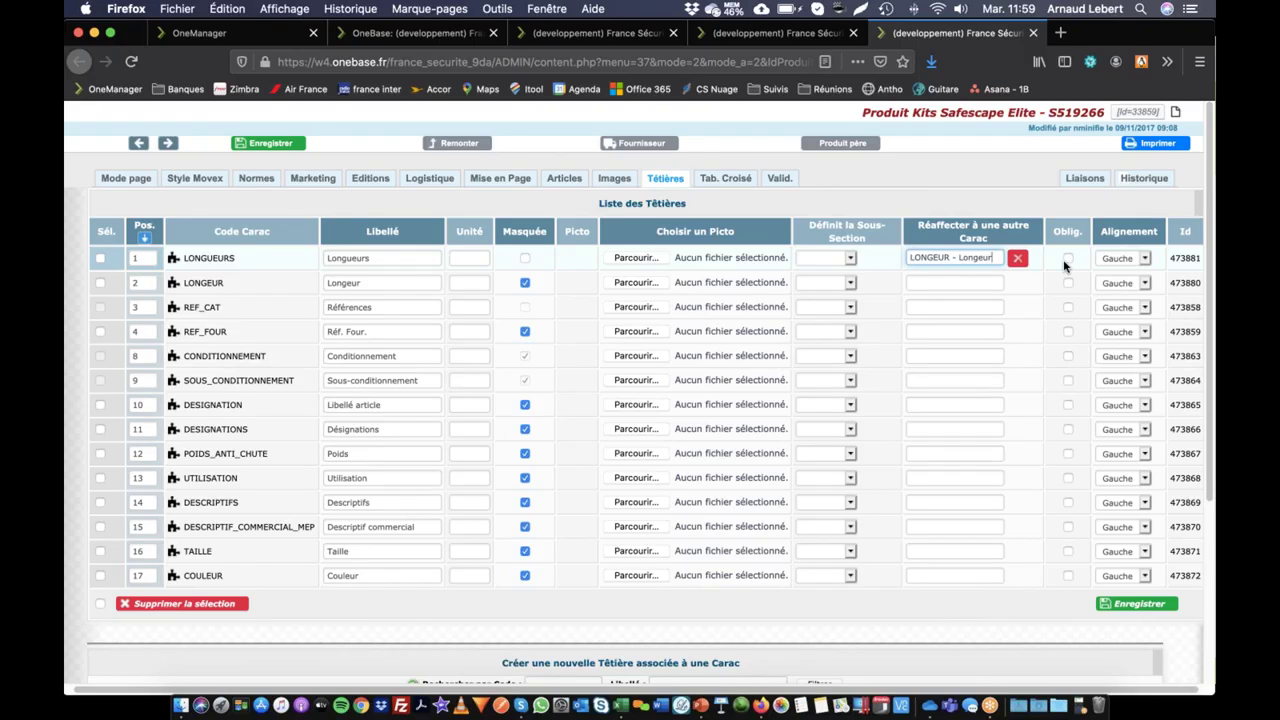
scroll(343, 255, right, 1)
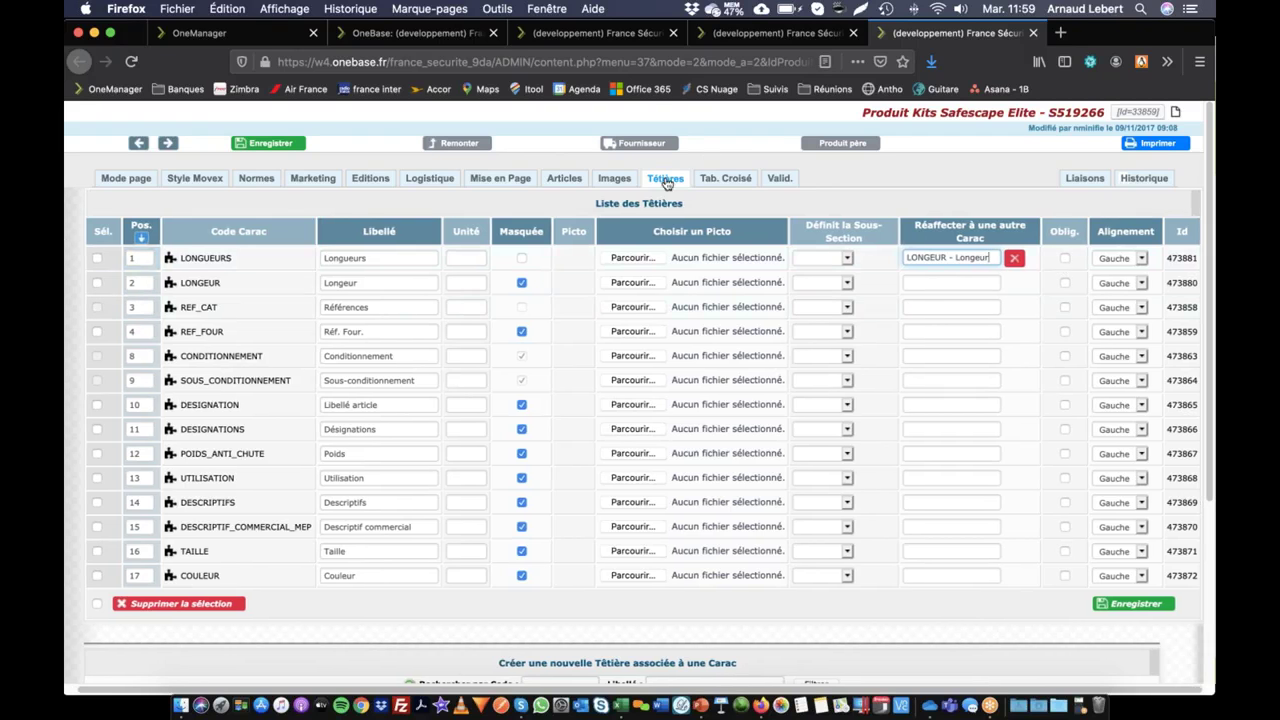
Step: Try selecting several characteristics at once, starting from CATEGORIES, in the list for creating new headers
scroll(666, 183, down, 5)
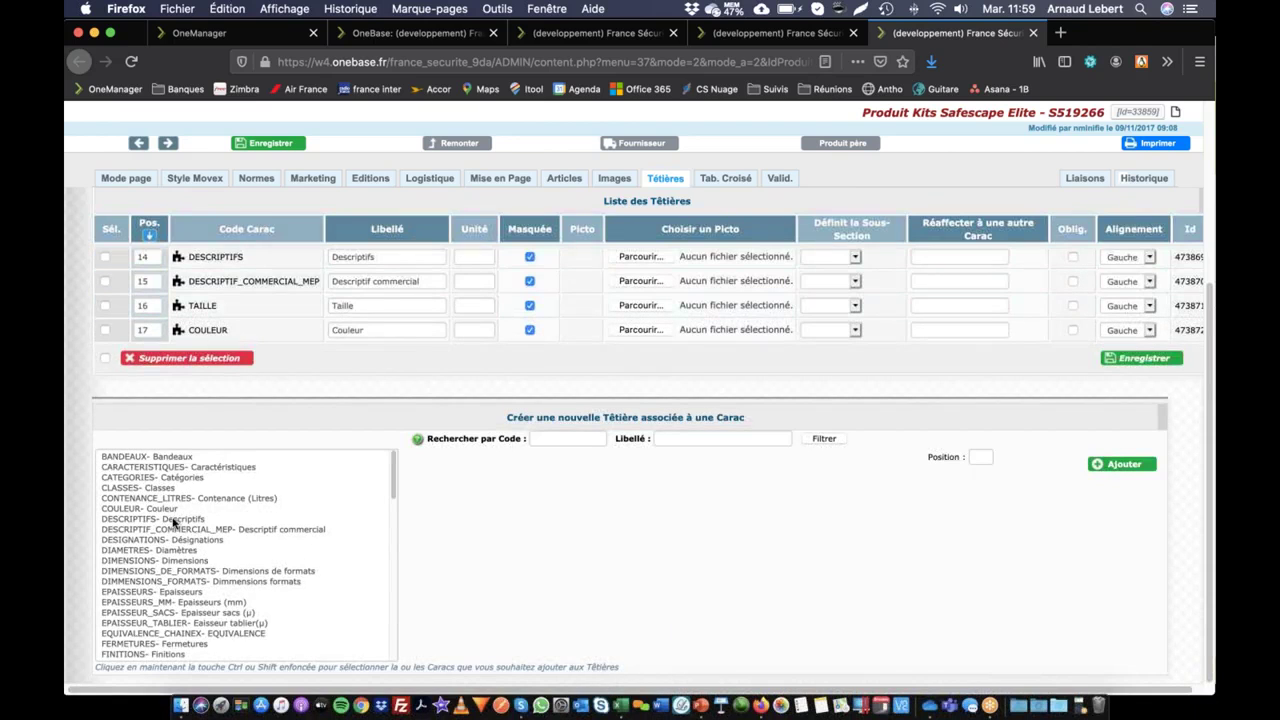
scroll(194, 529, down, 10)
scroll(165, 603, up, 10)
drag(160, 481, 170, 538)
scroll(168, 538, up, 10)
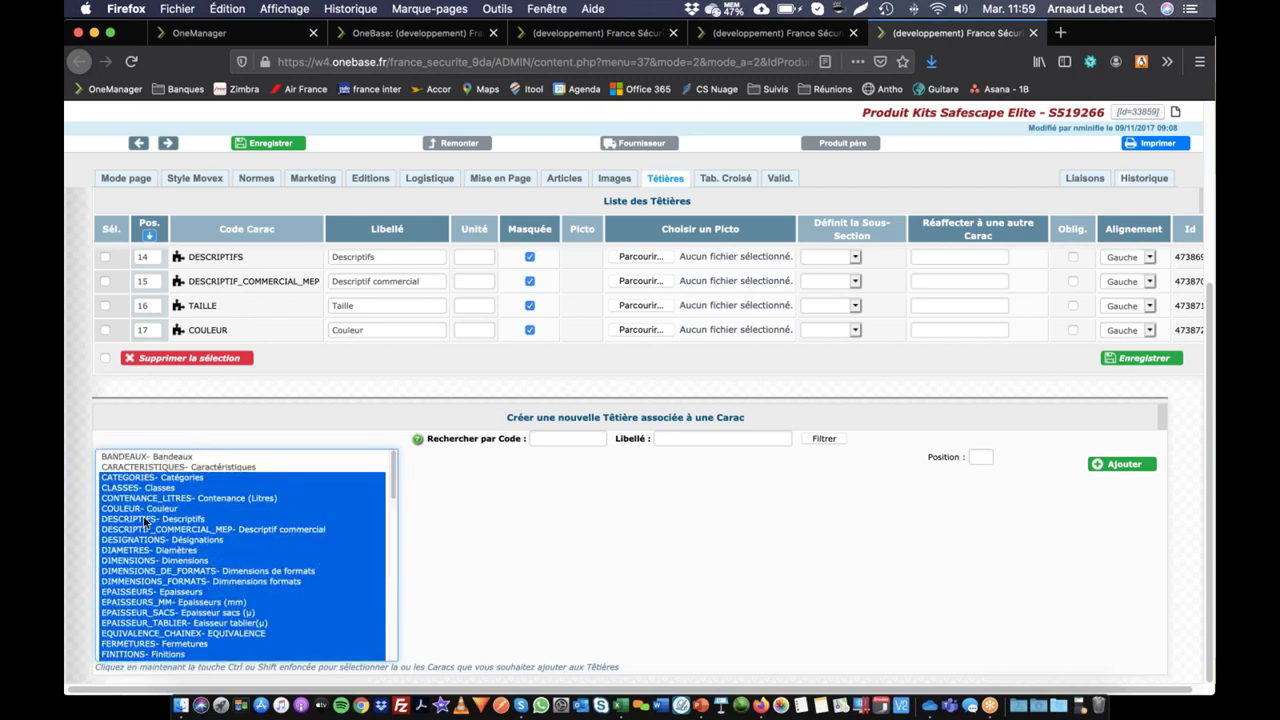
click(148, 529)
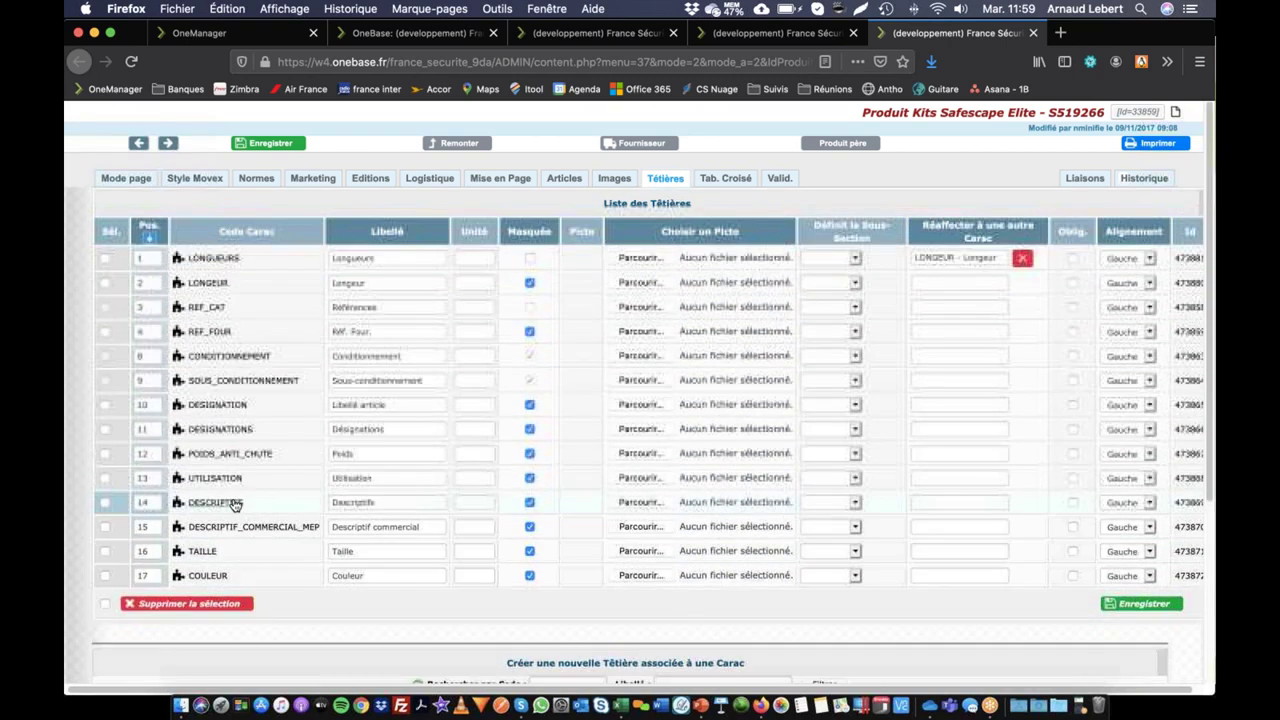
Step: Add a new header for the EPAISSEURS characteristic at position 2 in Kits Safescape Elite
scroll(235, 503, down, 5)
click(162, 593)
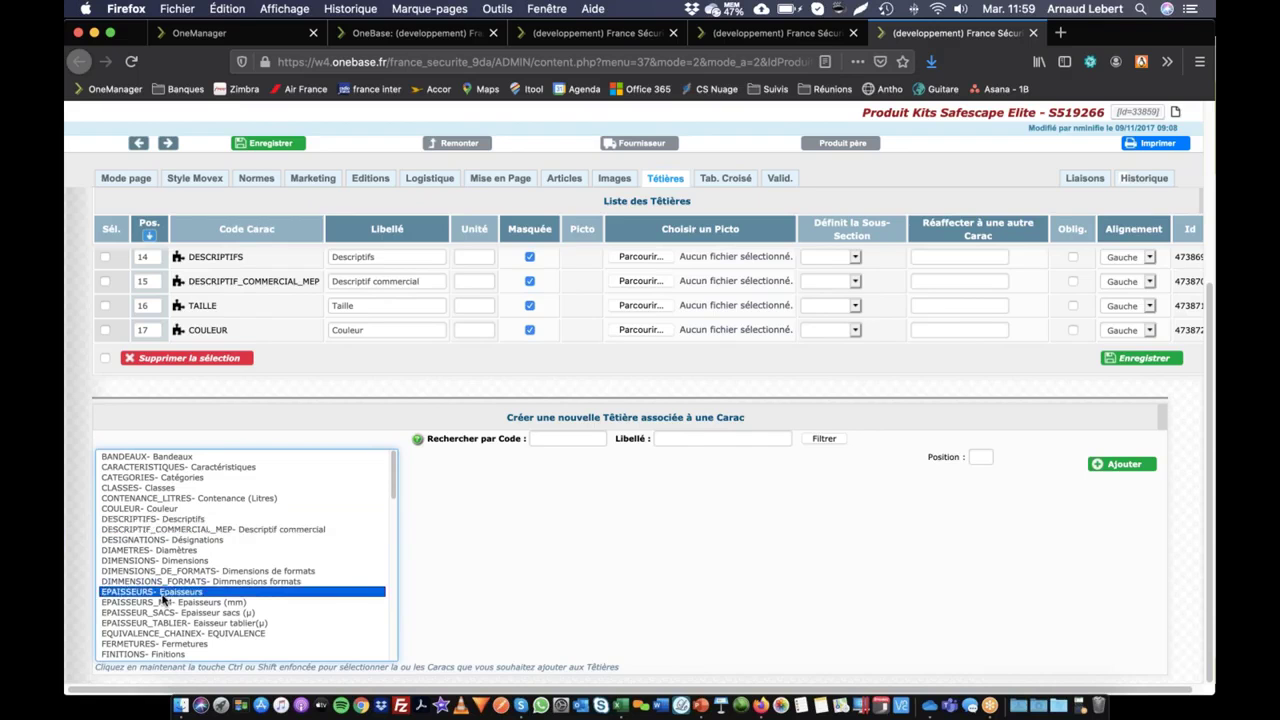
click(977, 457)
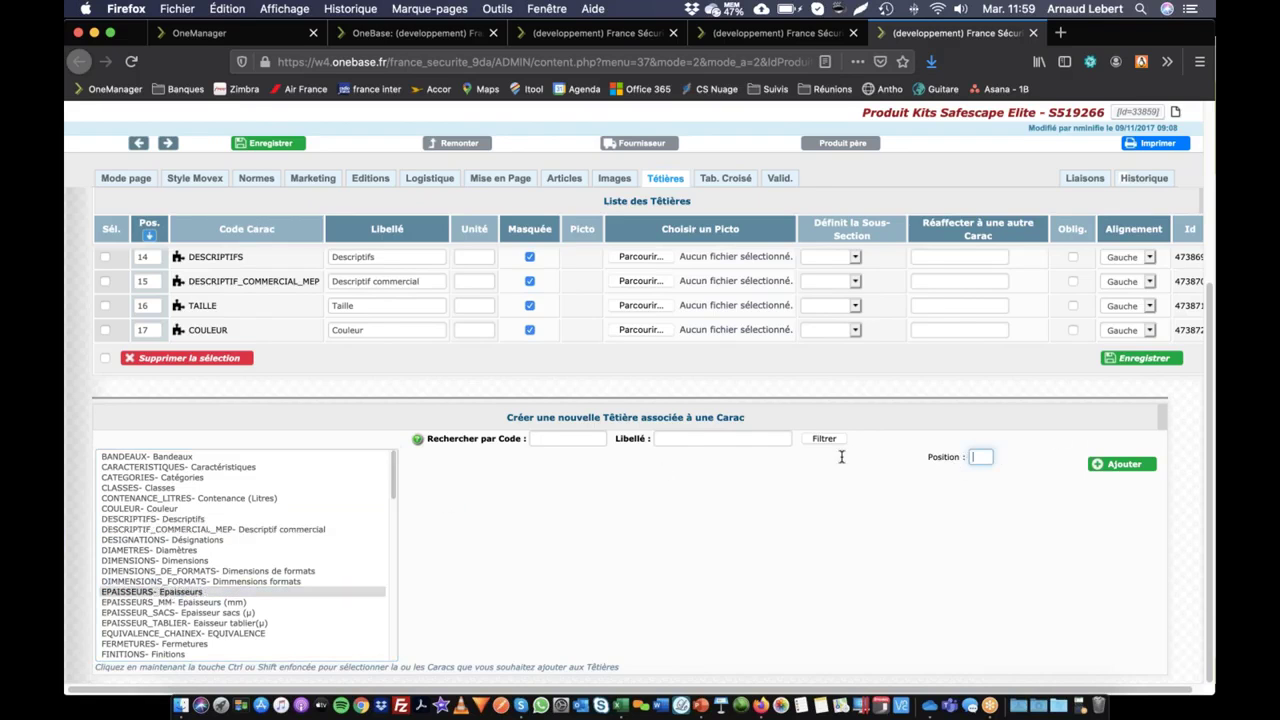
scroll(841, 461, up, 5)
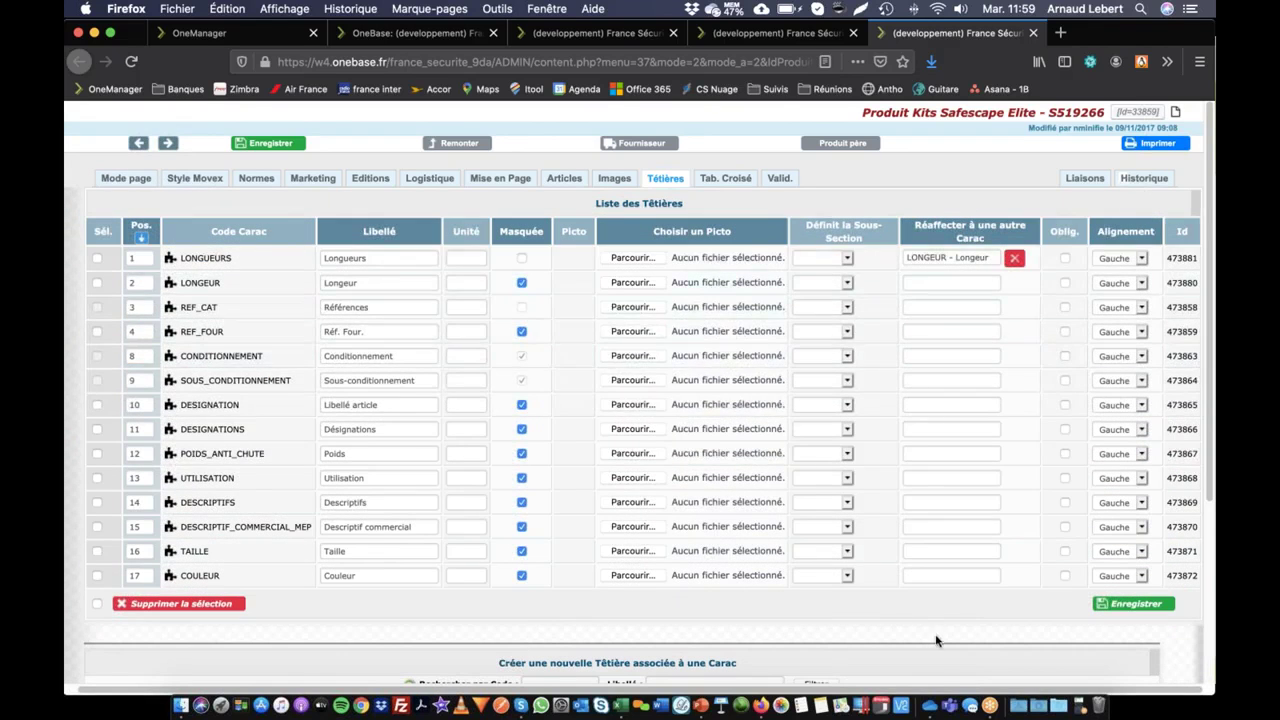
scroll(936, 641, down, 5)
text(2)
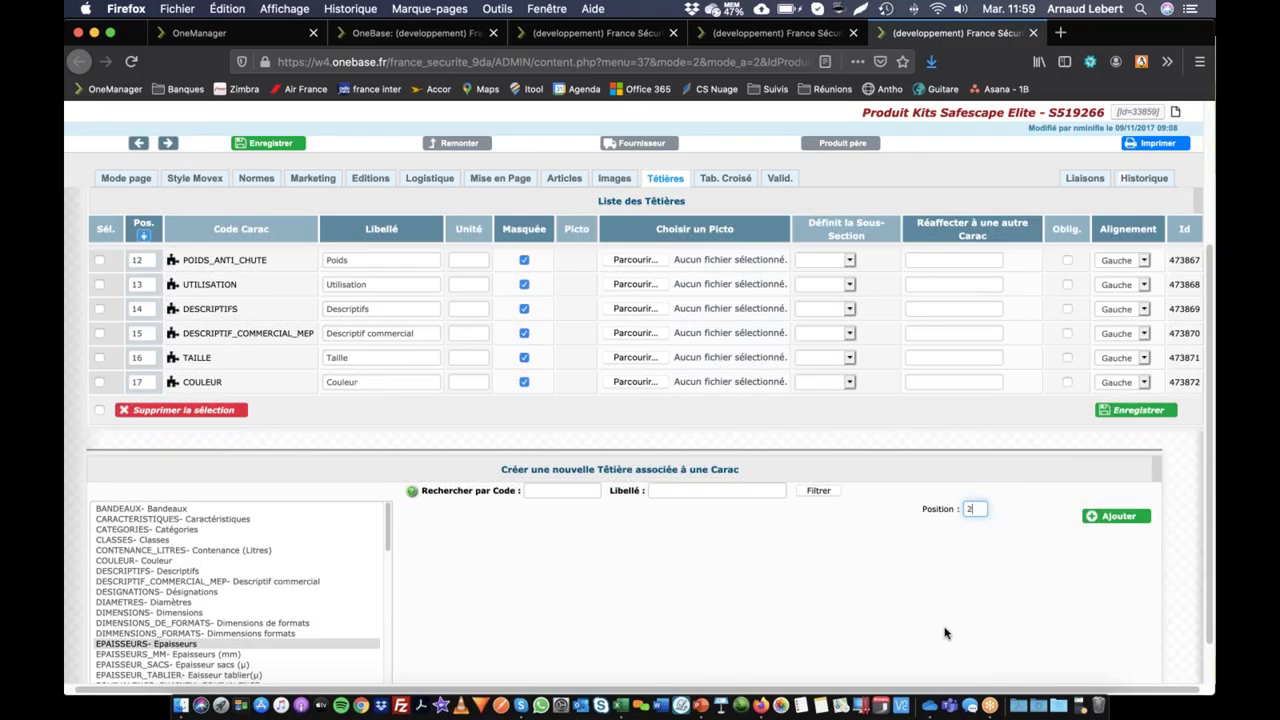
click(1118, 516)
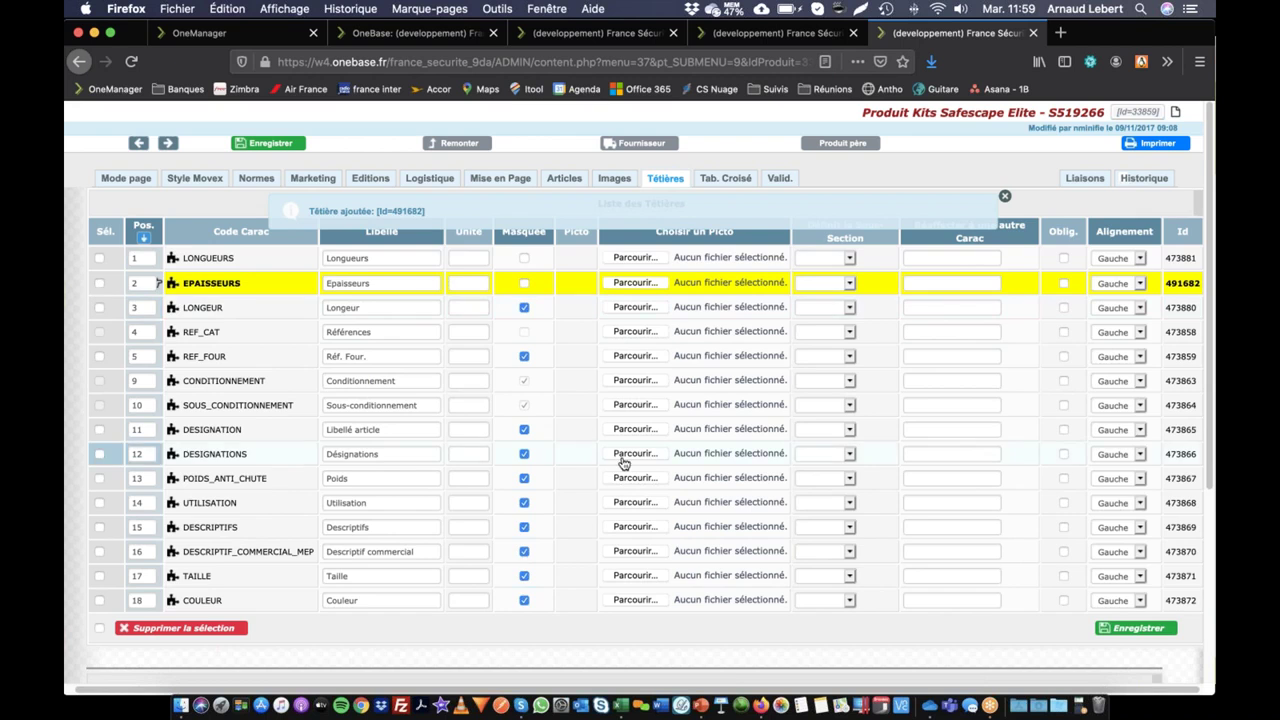
Step: Review the form for creating new headers and return to the main OneBase settings page
scroll(622, 462, down, 4)
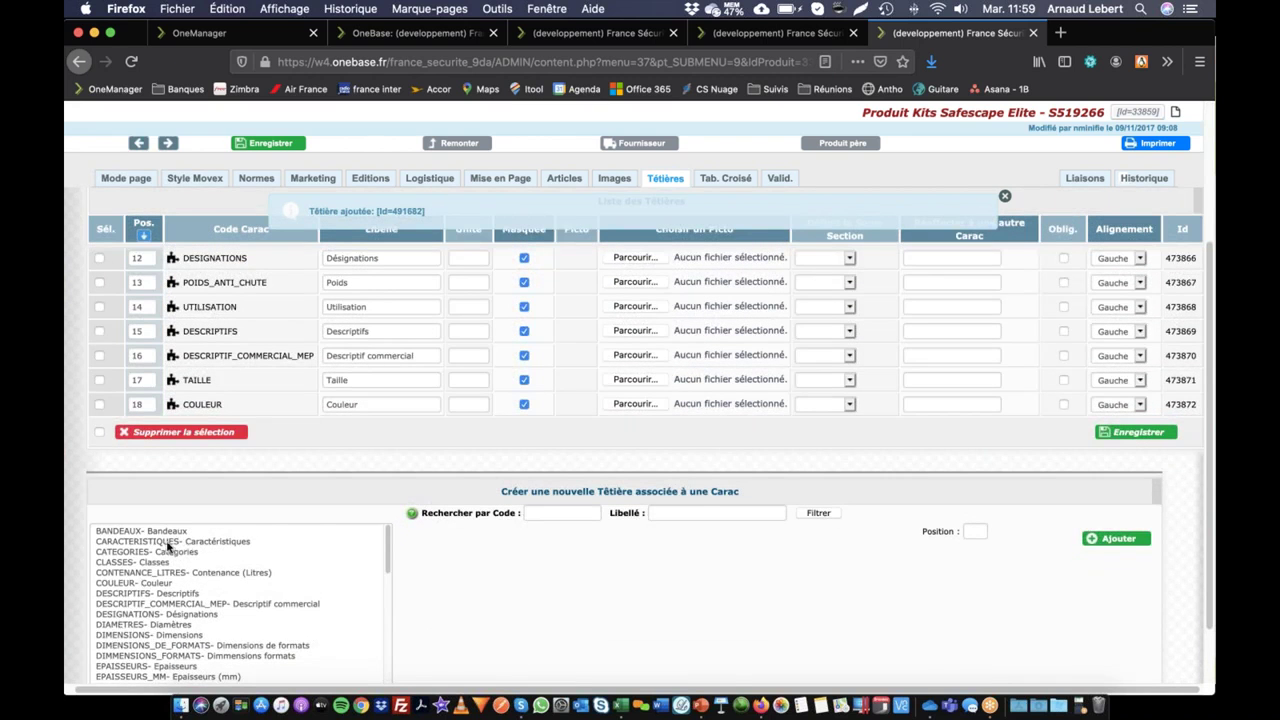
click(430, 32)
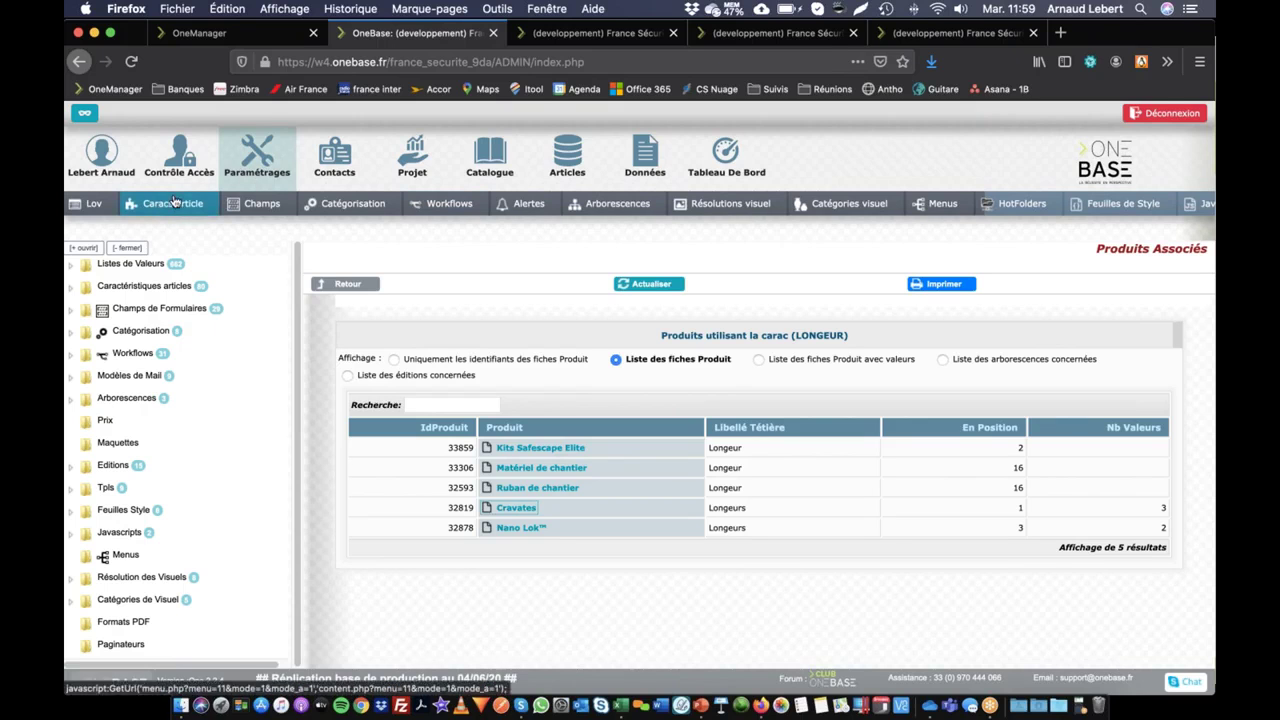